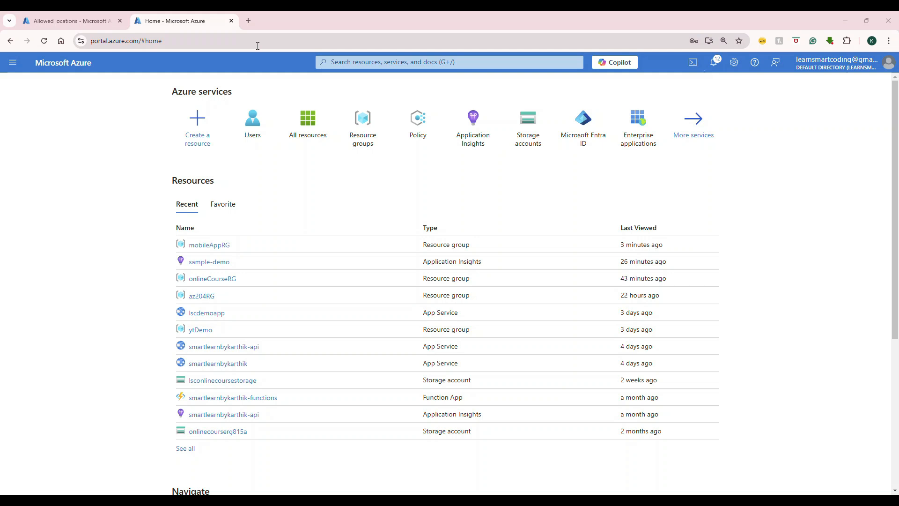
Open the directory's Users page and start creating a new internal user.
{"action": "left_click", "coordinate": [266, 123]}
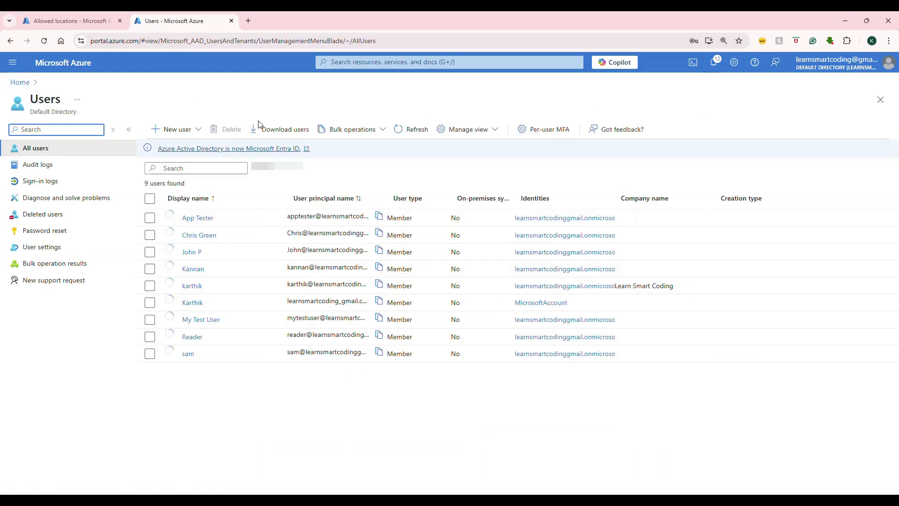
{"action": "left_click", "coordinate": [174, 136]}
{"action": "left_click", "coordinate": [178, 164]}
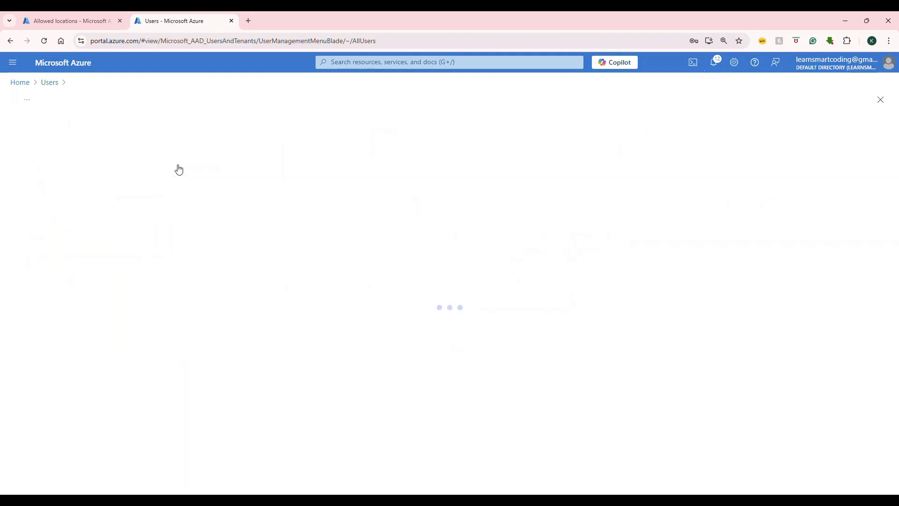
Set the new user's principal name to contributor and the display name to Contributor.
{"action": "left_click", "coordinate": [160, 210]}
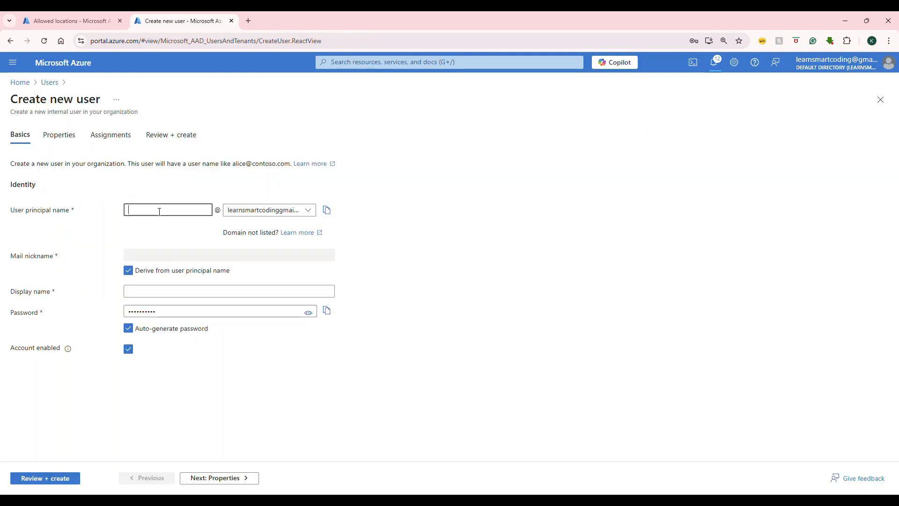
{"action": "type", "text": "Cont"}
{"action": "key", "text": "BackSpace"}
{"action": "key", "text": "BackSpace"}
{"action": "key", "text": "BackSpace"}
{"action": "type", "text": "contributor"}
{"action": "double_click", "coordinate": [160, 211]}
{"action": "key", "text": "alt+Tab"}
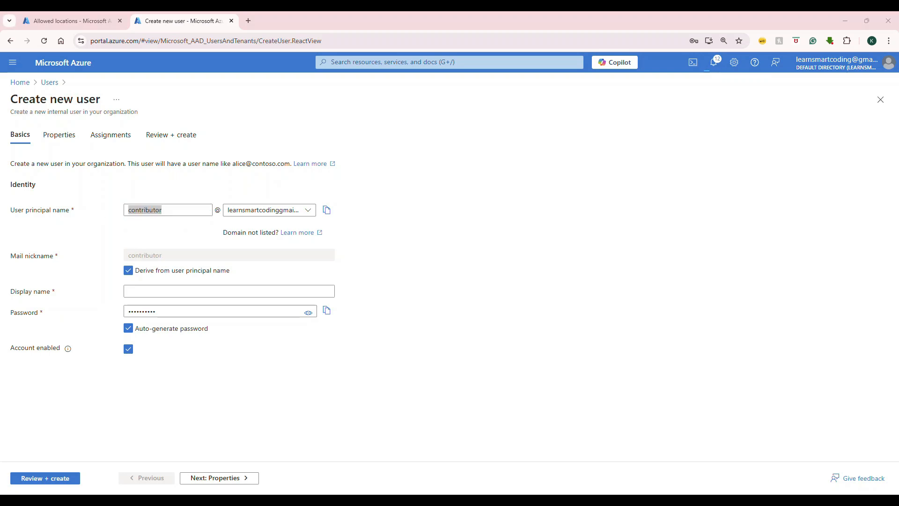
{"action": "left_click", "coordinate": [185, 289]}
{"action": "key", "text": "ctrl+v"}
Reveal the new user's auto-generated password and copy it for safekeeping.
{"action": "left_click", "coordinate": [308, 313]}
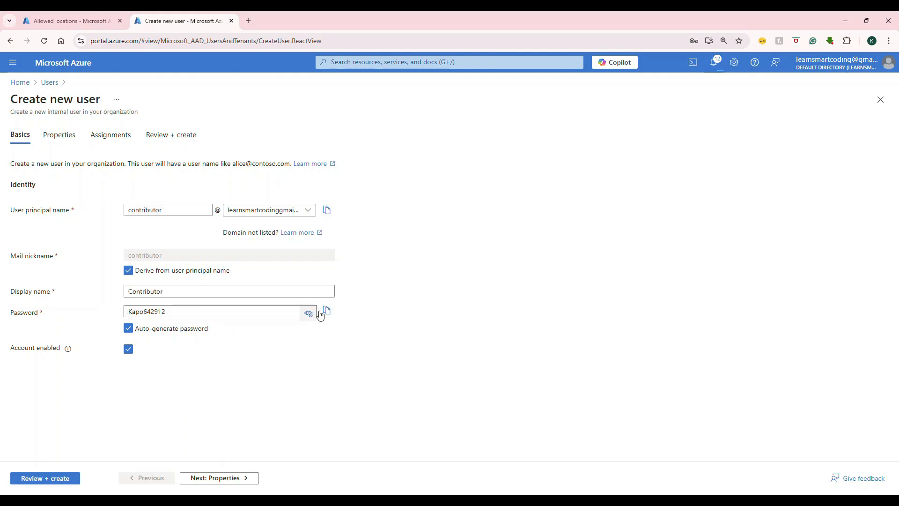
{"action": "left_click", "coordinate": [325, 311]}
{"action": "key", "text": "alt+Tab"}
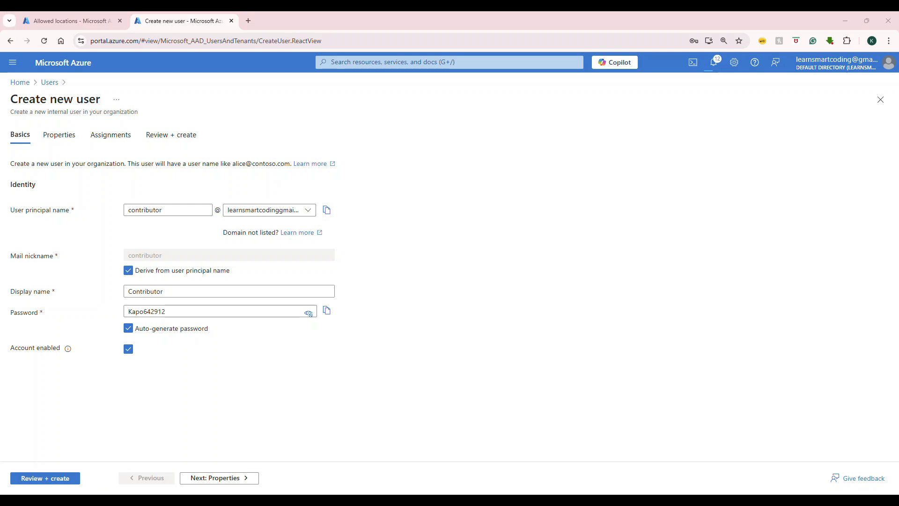
Enter Contributor as the first name and Test as the last name in the new user's properties.
{"action": "left_click", "coordinate": [45, 137]}
{"action": "left_click", "coordinate": [129, 184]}
{"action": "key", "text": "ctrl+v"}
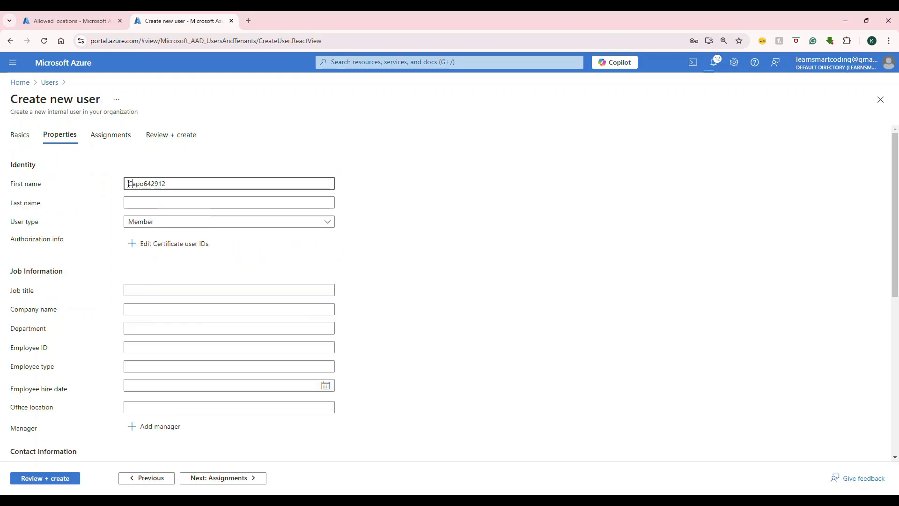
{"action": "key", "text": "ctrl+a"}
{"action": "type", "text": "Contributor"}
{"action": "left_click", "coordinate": [145, 204]}
{"action": "type", "text": "Test"}
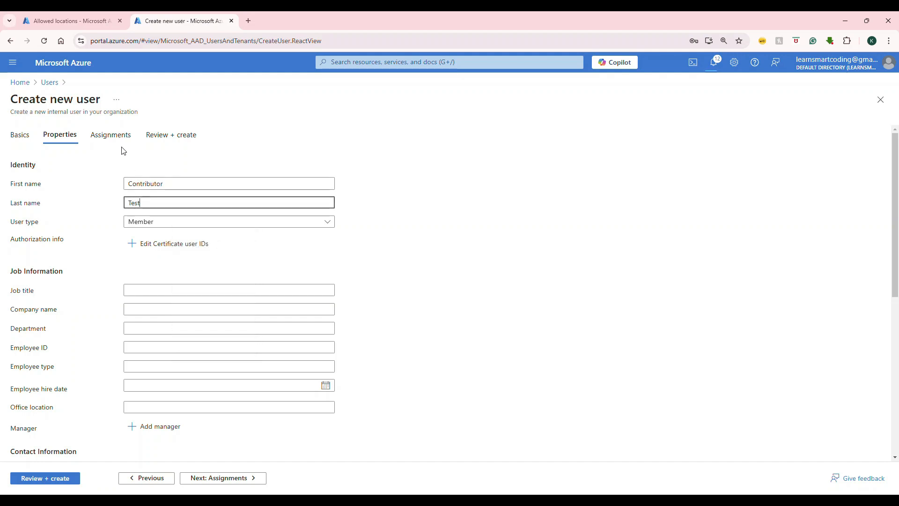
Create the Contributor user without any group or role assignments and refresh the user list.
{"action": "left_click", "coordinate": [120, 137]}
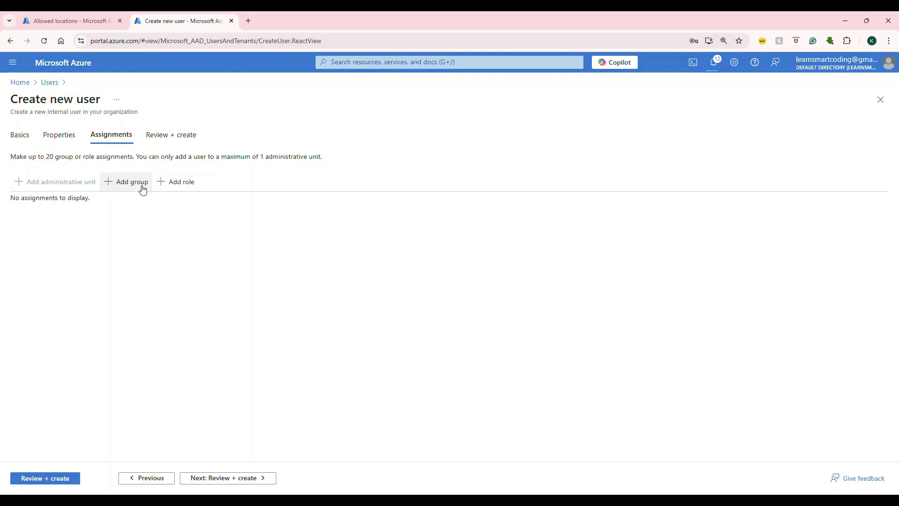
{"action": "left_click", "coordinate": [167, 141]}
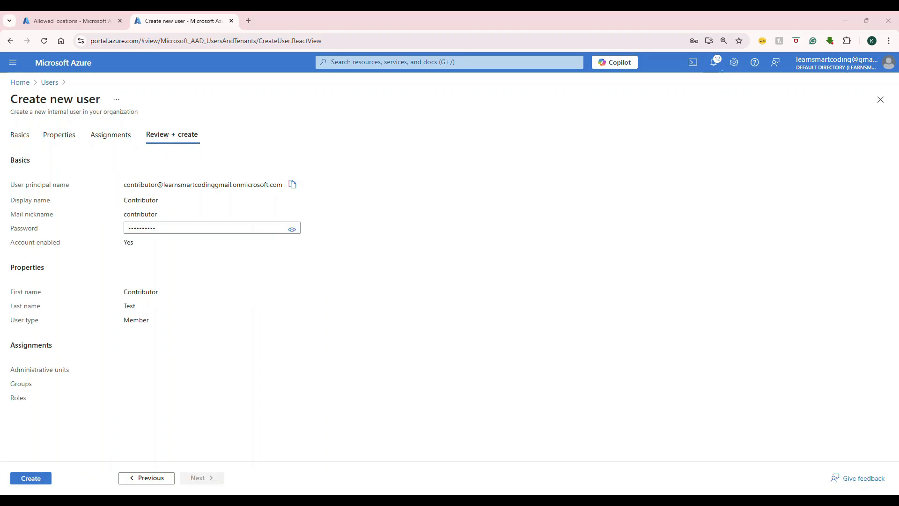
{"action": "left_click", "coordinate": [42, 482]}
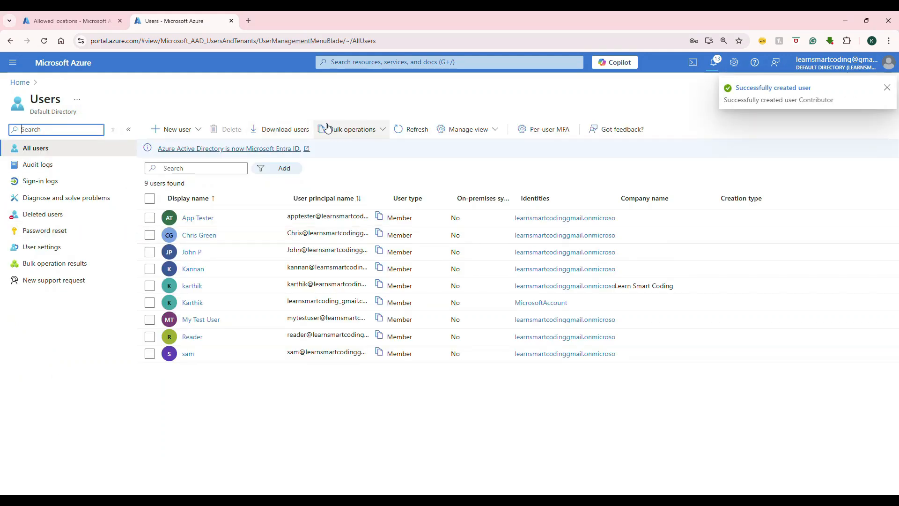
{"action": "left_click", "coordinate": [410, 129]}
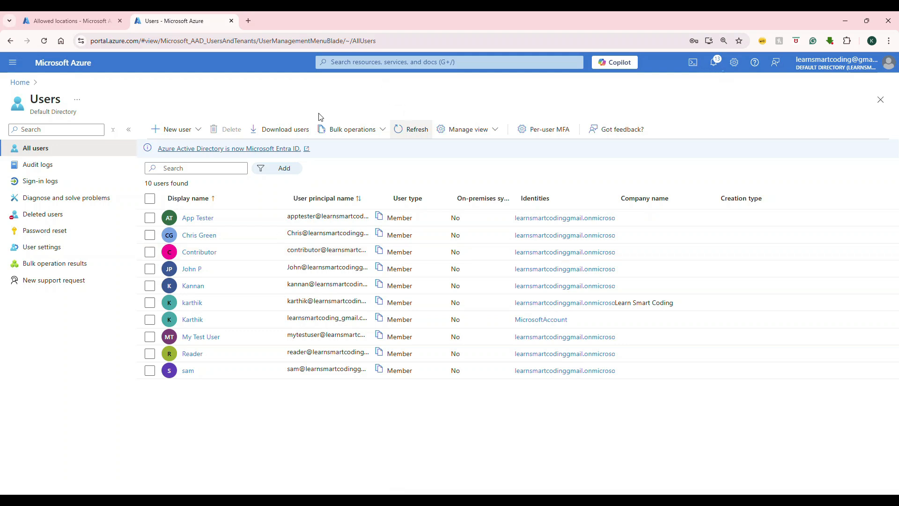
Find the Subscriptions service and view the access control page of LearnSmartCodingDemoSubscription.
{"action": "left_click", "coordinate": [410, 65]}
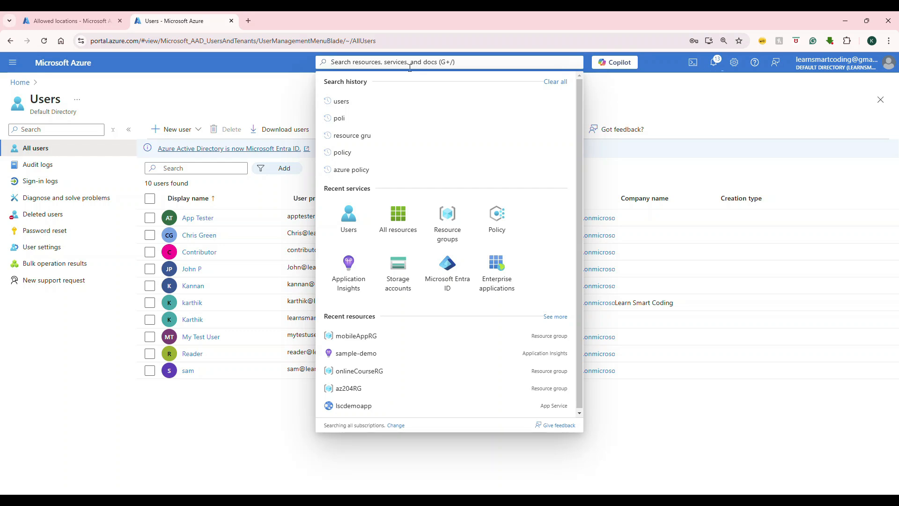
{"action": "type", "text": "subc"}
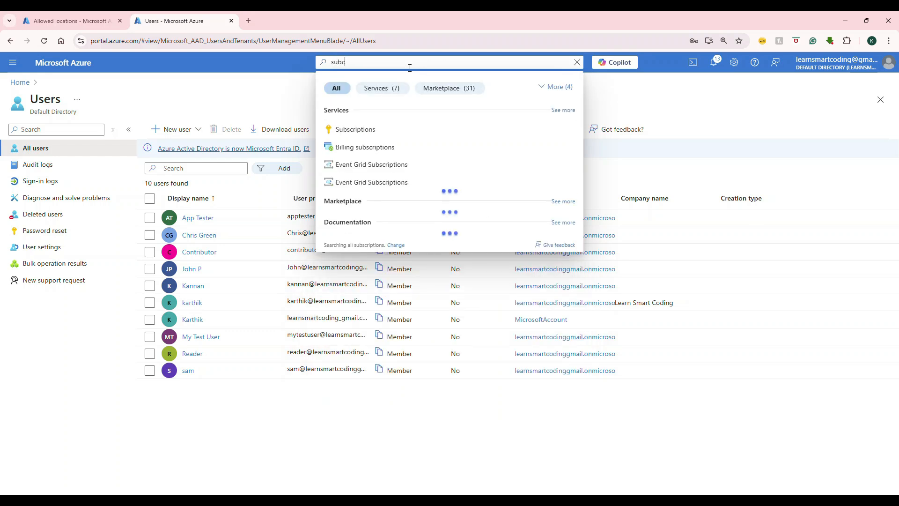
{"action": "left_click", "coordinate": [366, 130]}
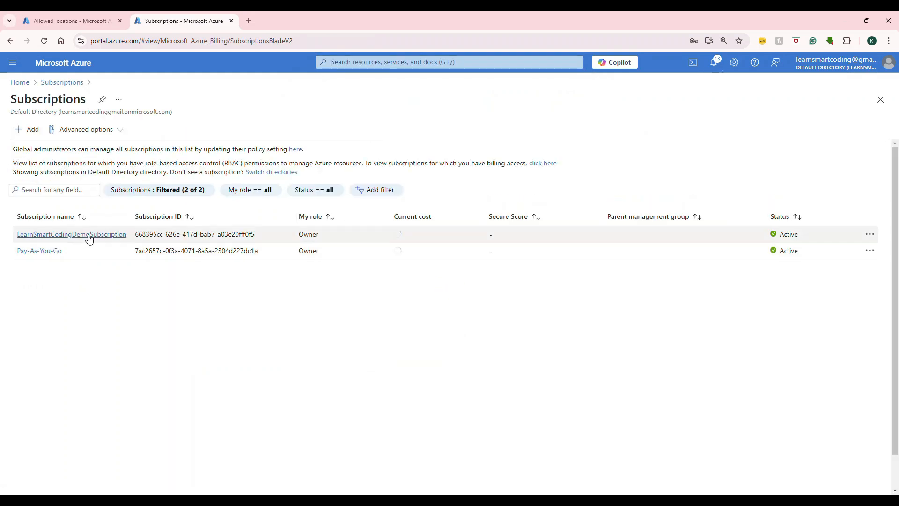
{"action": "left_click", "coordinate": [87, 236]}
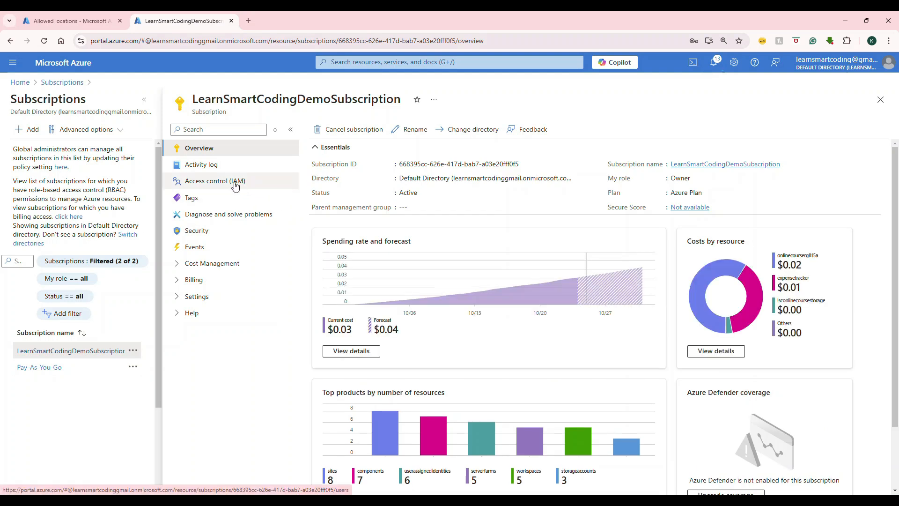
{"action": "left_click", "coordinate": [235, 187]}
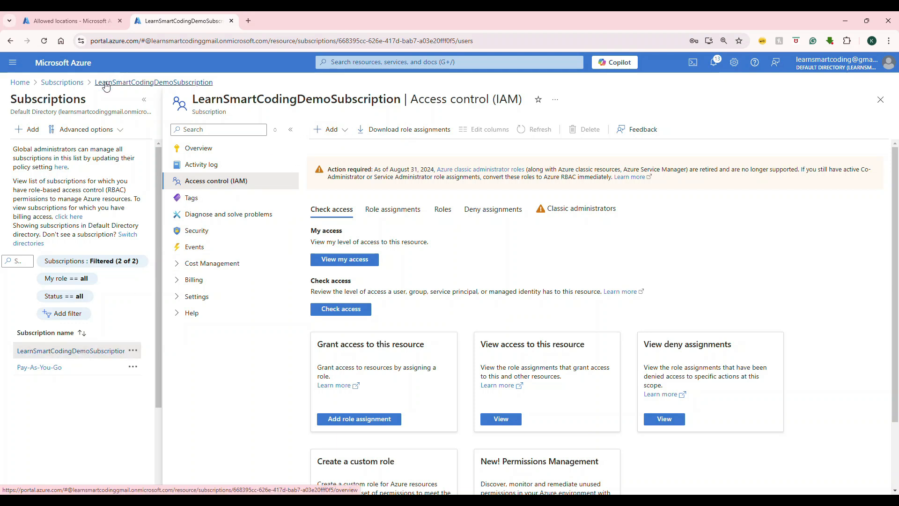
Go to the mobileAppRG resource group and open its access control page.
{"action": "left_click", "coordinate": [18, 83]}
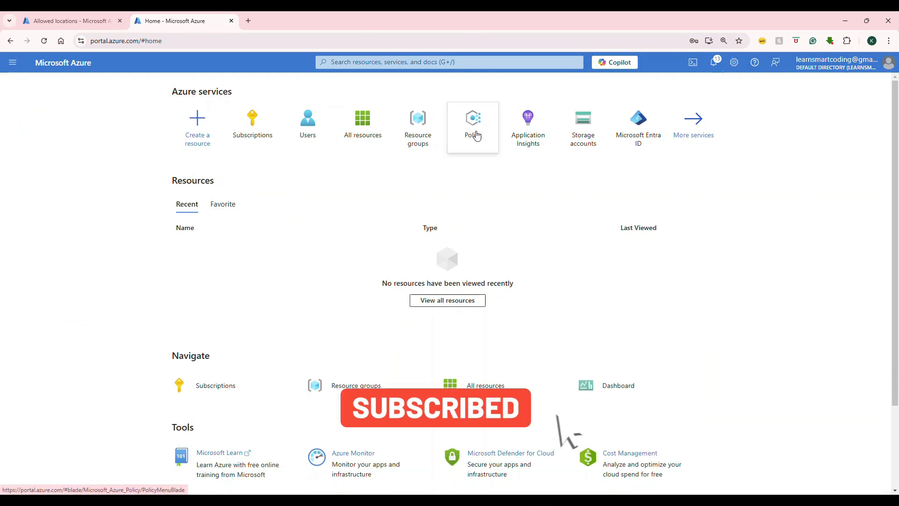
{"action": "left_click", "coordinate": [425, 140]}
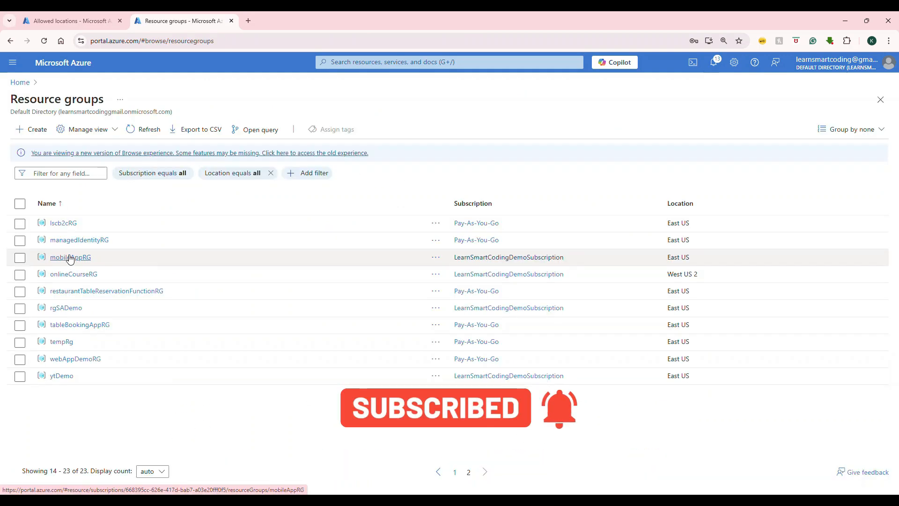
{"action": "left_click", "coordinate": [71, 257]}
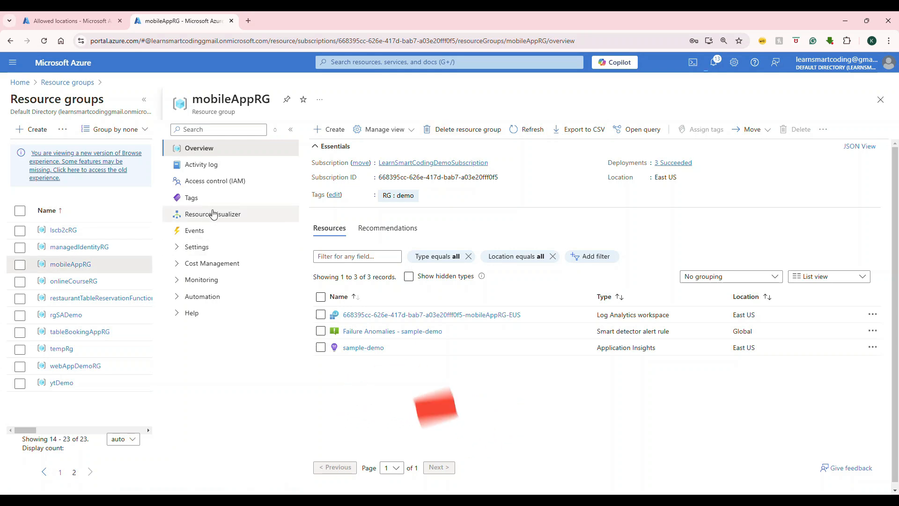
{"action": "left_click", "coordinate": [215, 187]}
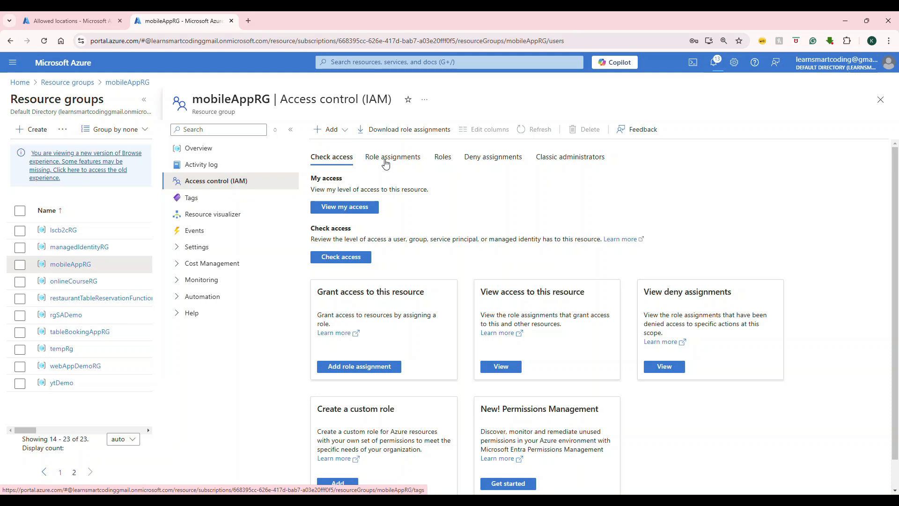
Start a role assignment on mobileAppRG, choose the Reader job function role and proceed to its members.
{"action": "left_click", "coordinate": [345, 131]}
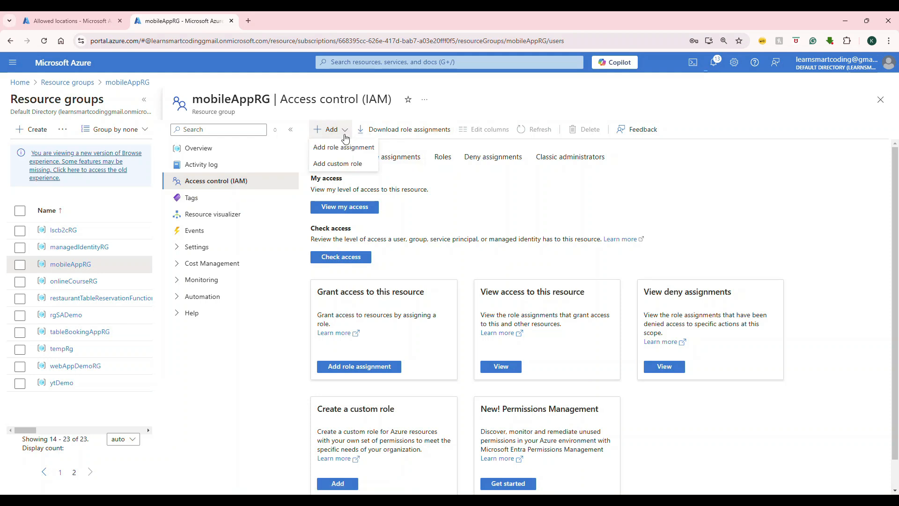
{"action": "left_click", "coordinate": [327, 153]}
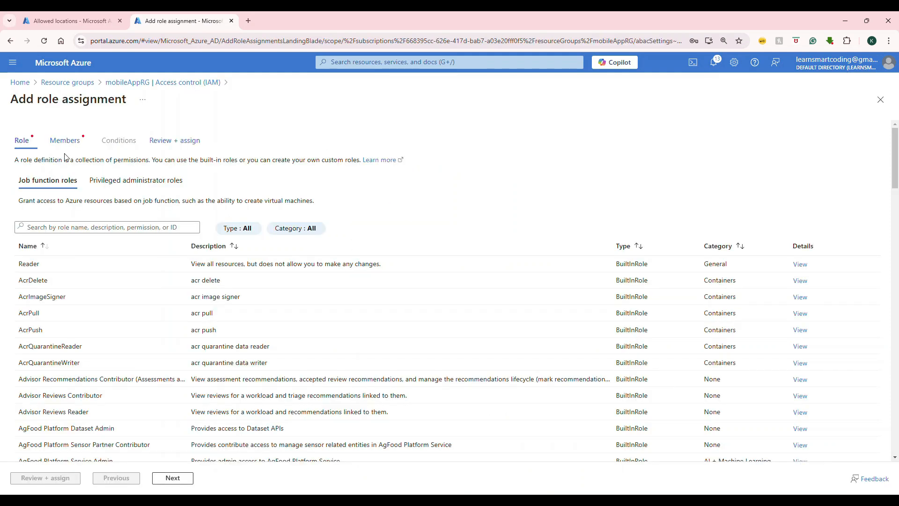
{"action": "left_click", "coordinate": [39, 266]}
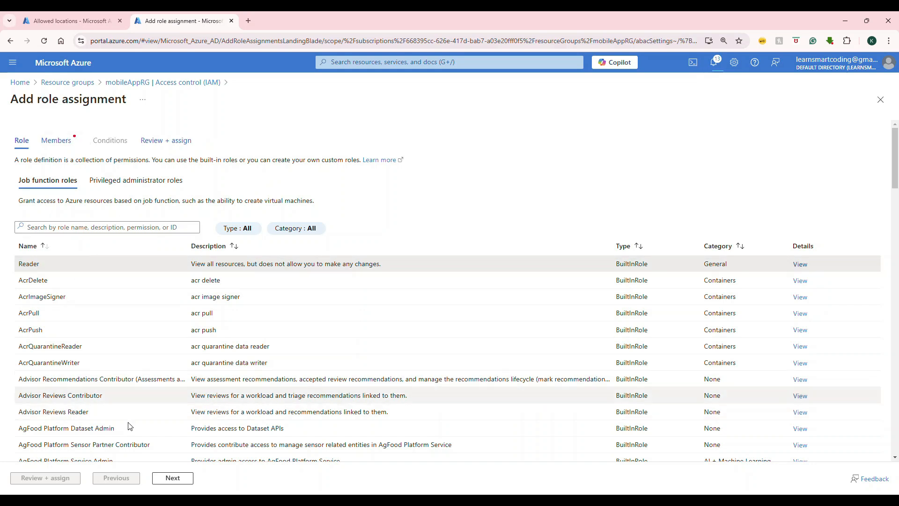
{"action": "left_click", "coordinate": [163, 478]}
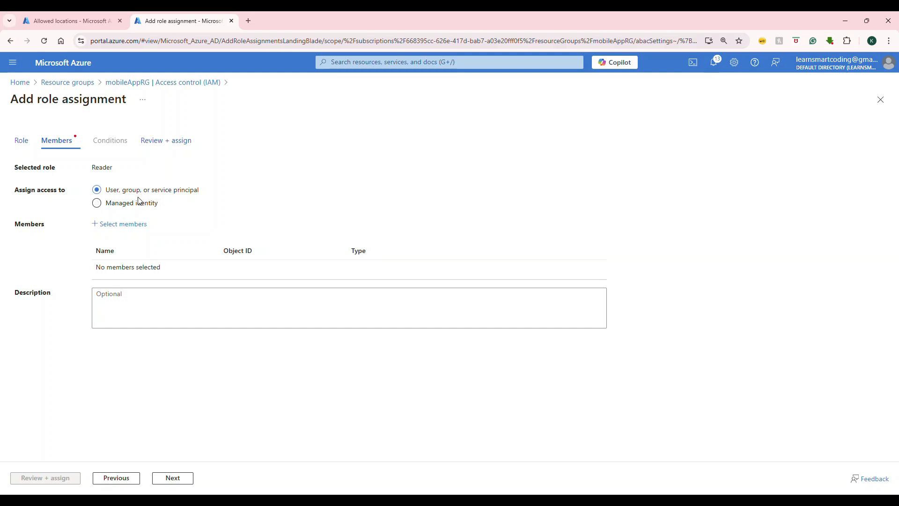
Add the Reader user as the member, then review and assign the role.
{"action": "left_click", "coordinate": [118, 225]}
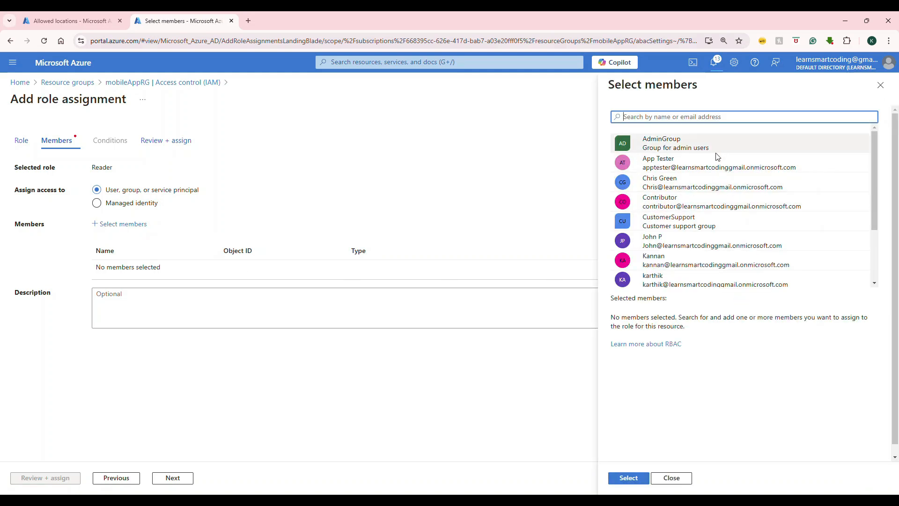
{"action": "scroll", "coordinate": [695, 241], "scroll_direction": "down", "scroll_amount": 2}
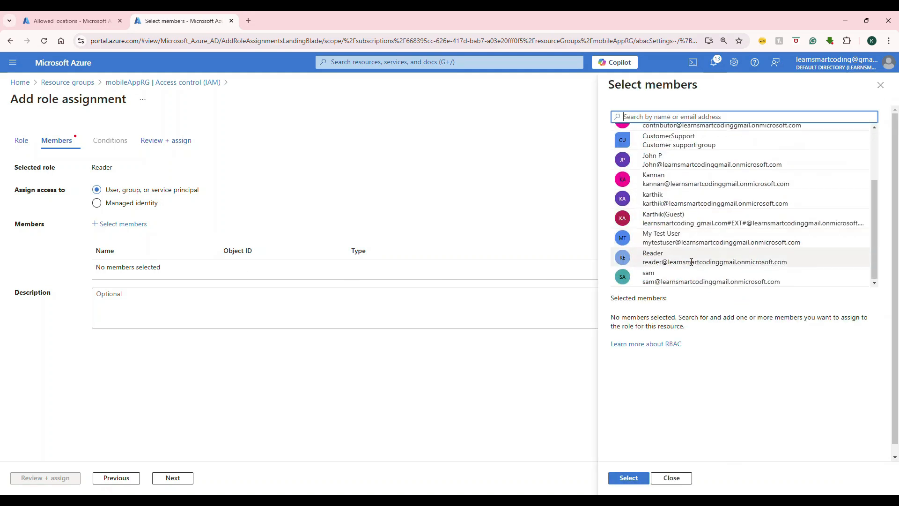
{"action": "left_click", "coordinate": [691, 261]}
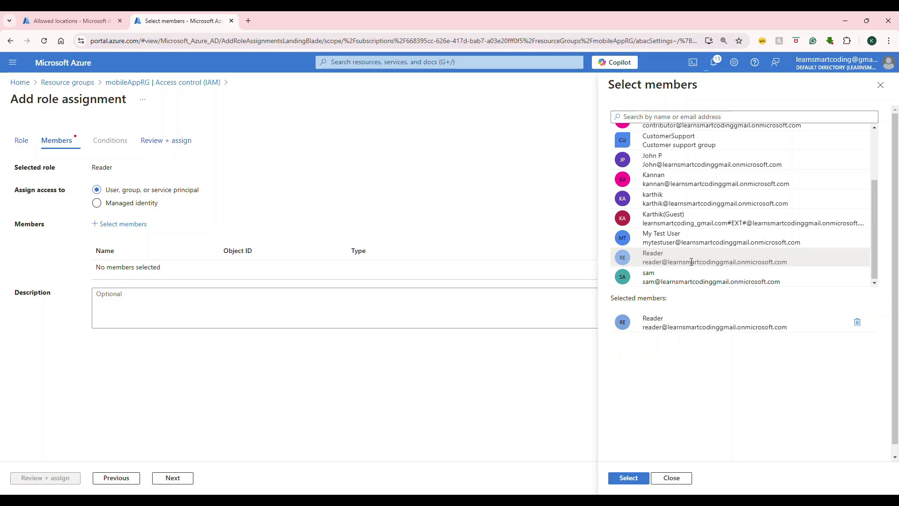
{"action": "left_click", "coordinate": [625, 479]}
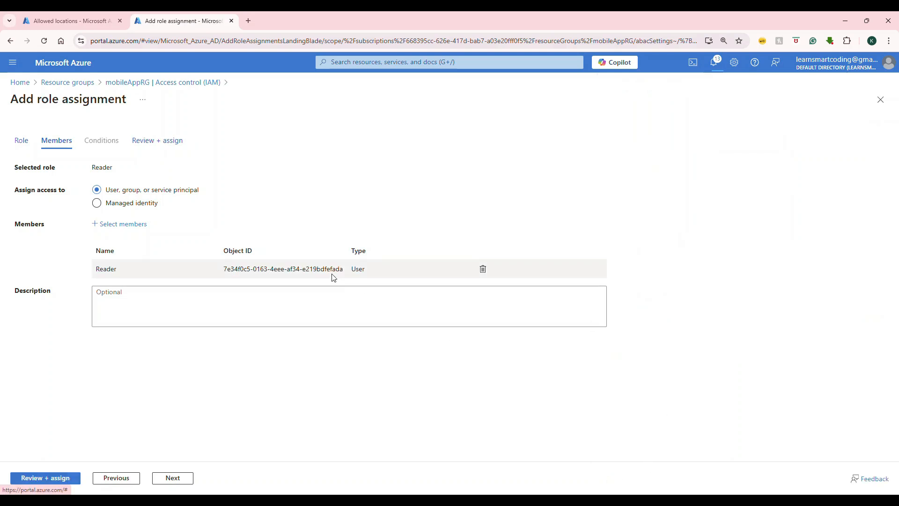
{"action": "left_click", "coordinate": [171, 478]}
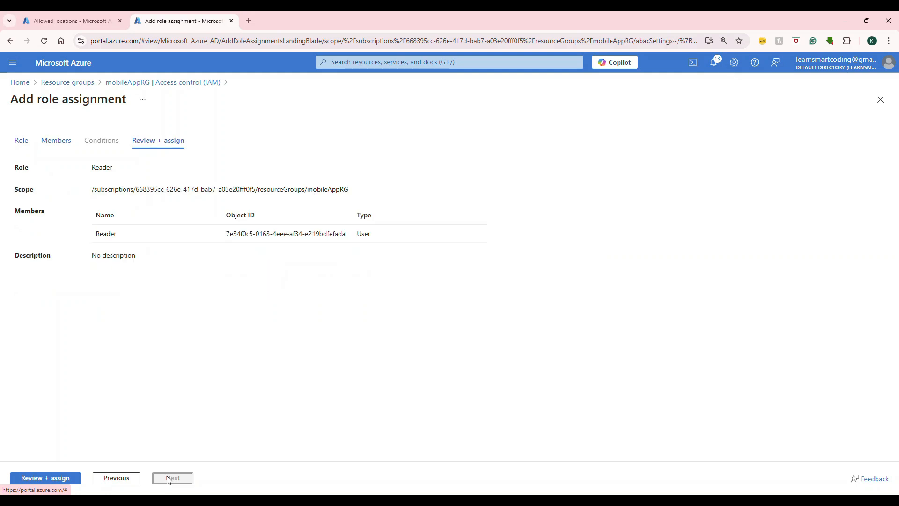
{"action": "left_click", "coordinate": [72, 480]}
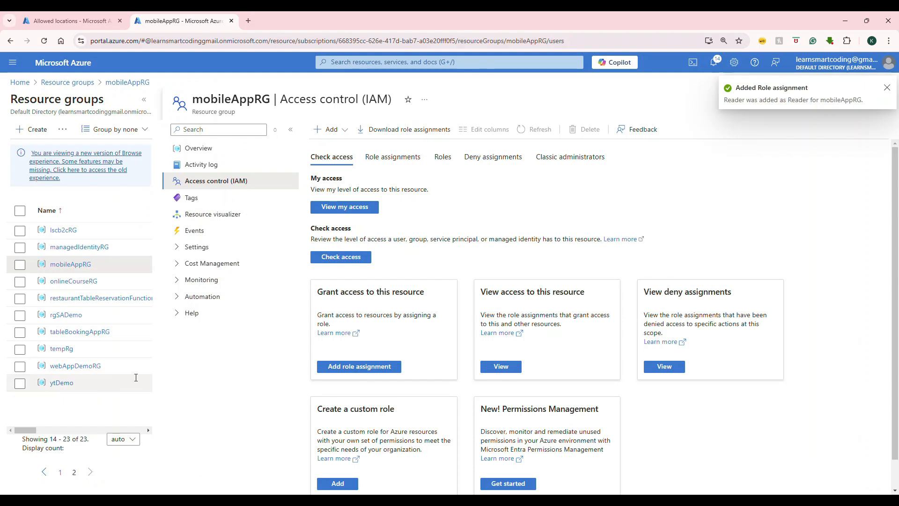
Start another role assignment on mobileAppRG, choose the Contributor privileged administrator role and proceed to its members.
{"action": "left_click", "coordinate": [328, 131]}
{"action": "left_click", "coordinate": [344, 145]}
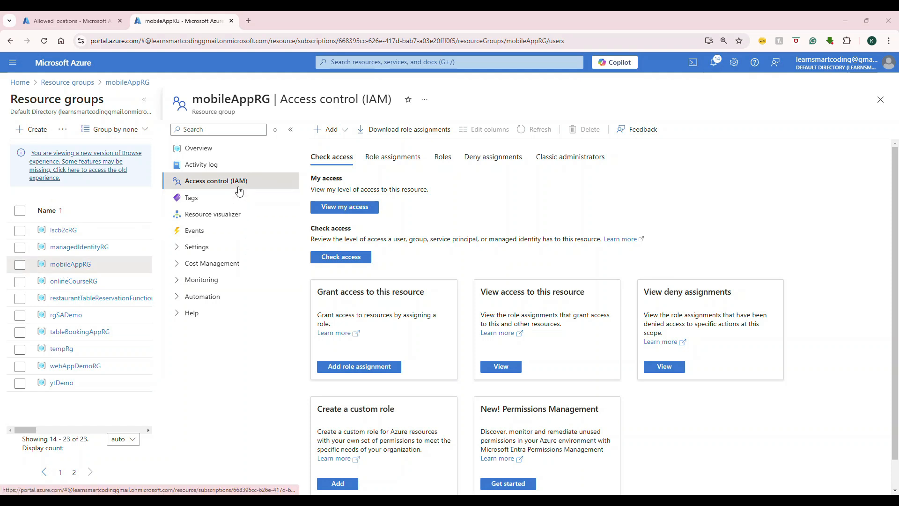
{"action": "left_click", "coordinate": [330, 129]}
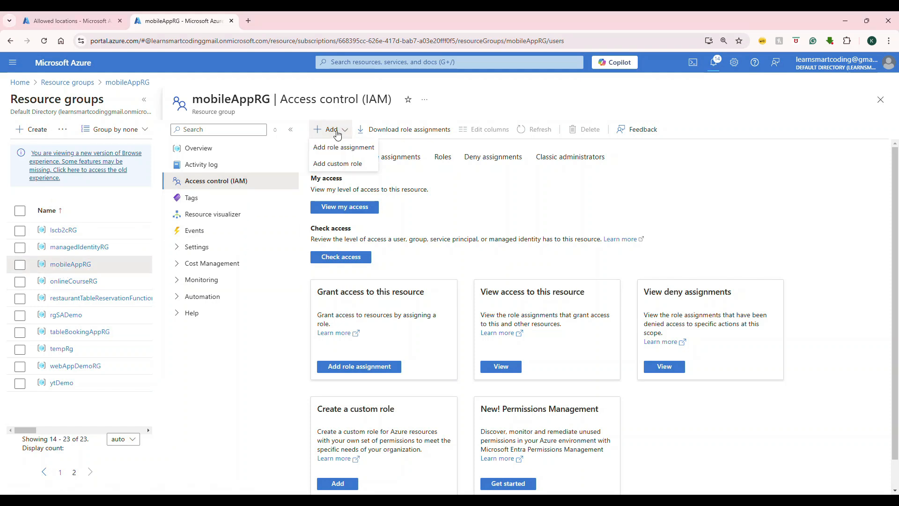
{"action": "left_click", "coordinate": [336, 146]}
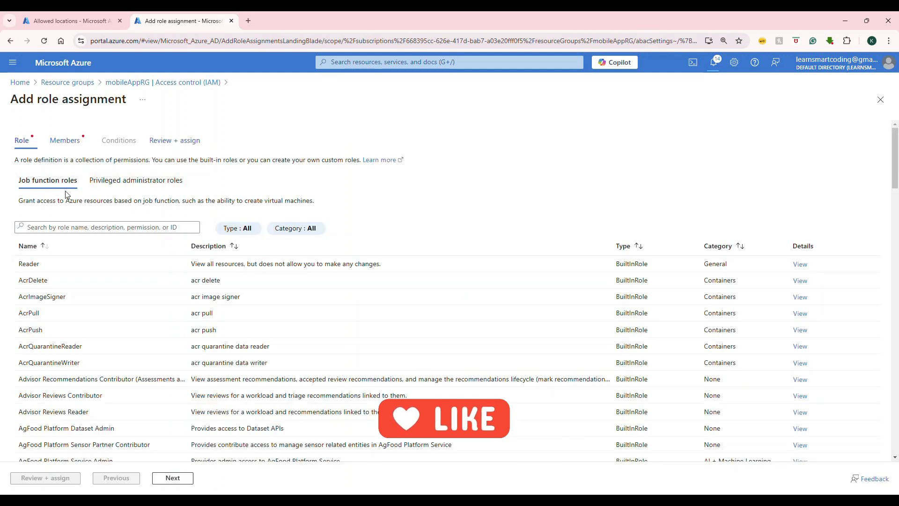
{"action": "left_click", "coordinate": [148, 183]}
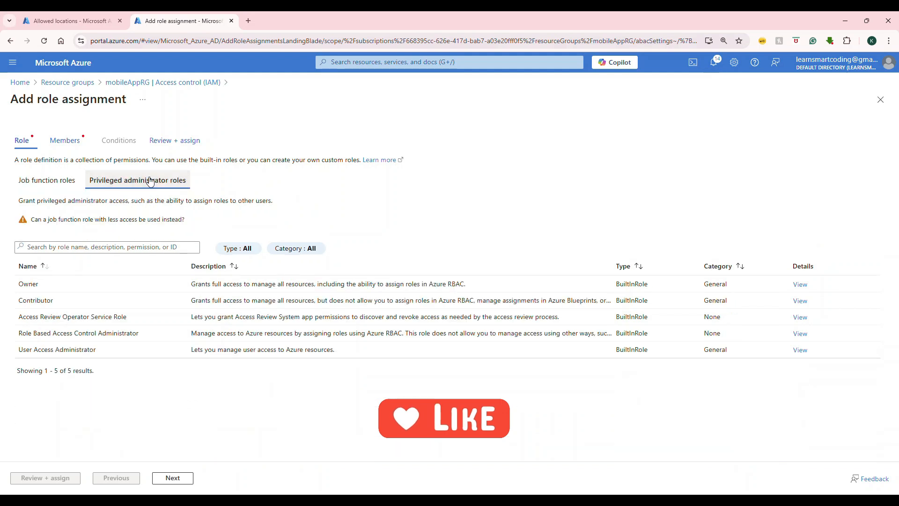
{"action": "left_click", "coordinate": [55, 301]}
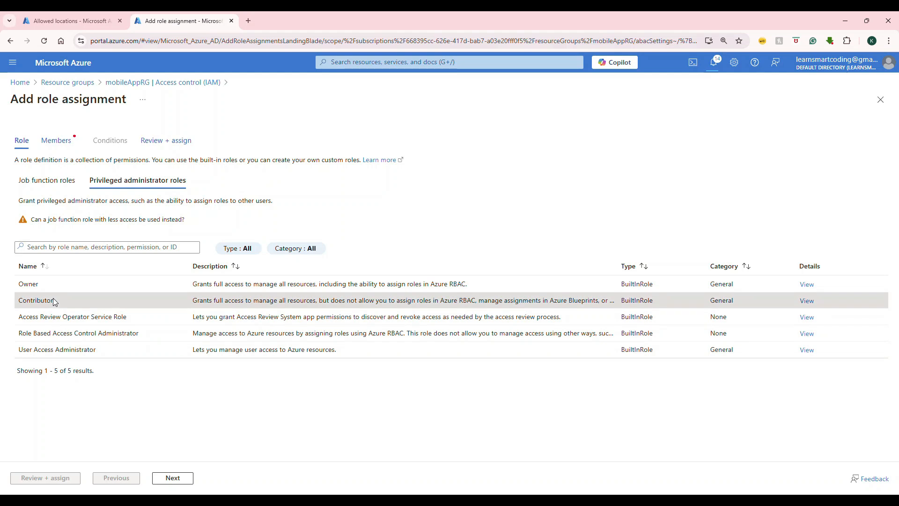
{"action": "left_click", "coordinate": [174, 477]}
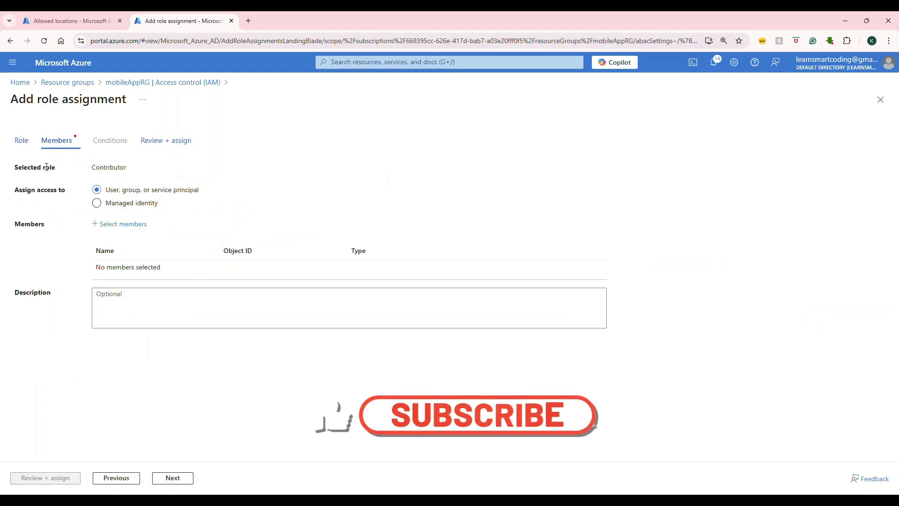
Return to the role selection, look through the job function roles and enter contributor as the role search.
{"action": "left_click", "coordinate": [20, 141]}
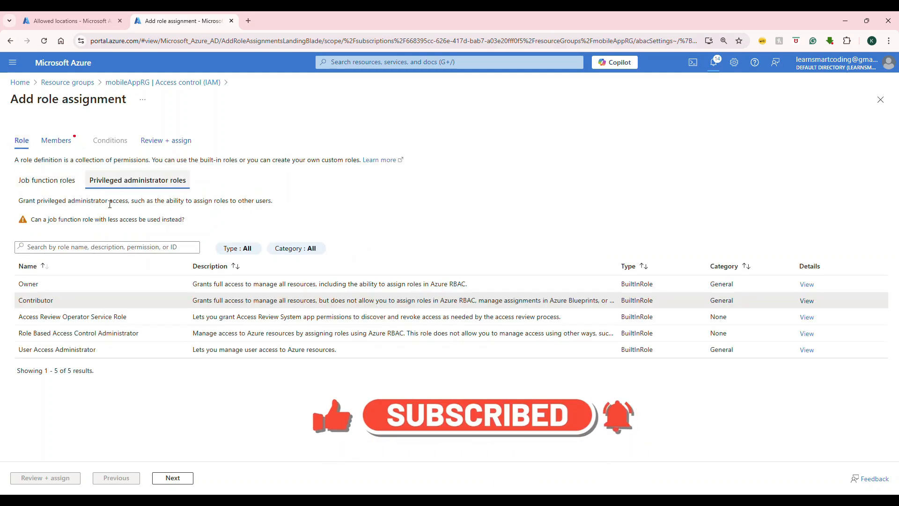
{"action": "left_click", "coordinate": [47, 180]}
{"action": "left_click", "coordinate": [47, 231]}
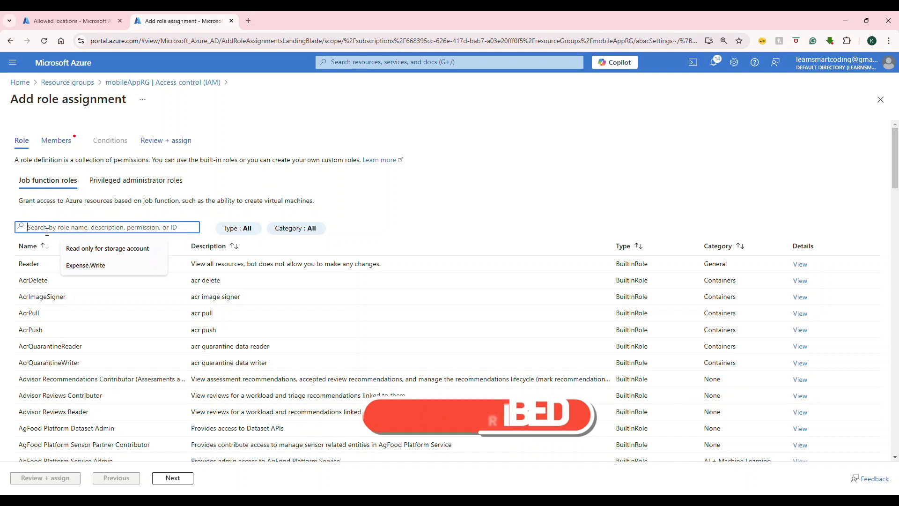
{"action": "scroll", "coordinate": [113, 201], "scroll_direction": "down", "scroll_amount": 4}
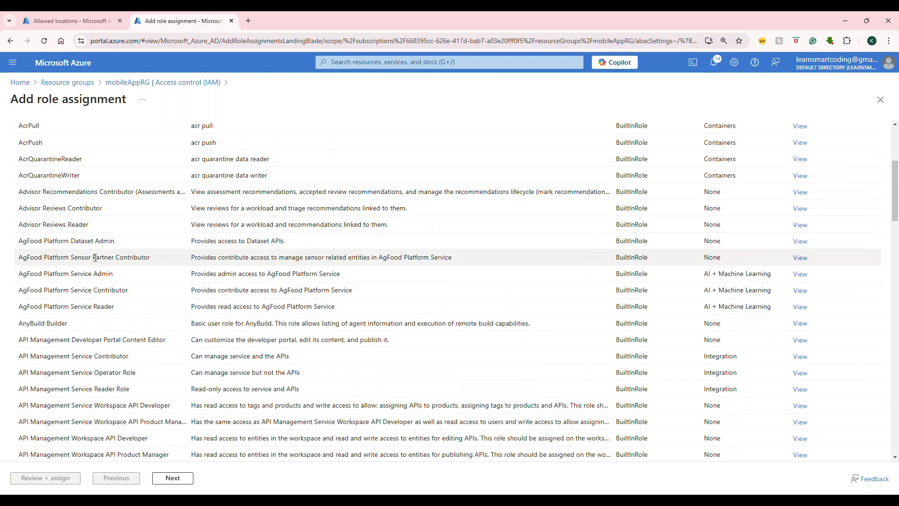
{"action": "scroll", "coordinate": [91, 335], "scroll_direction": "down", "scroll_amount": 2}
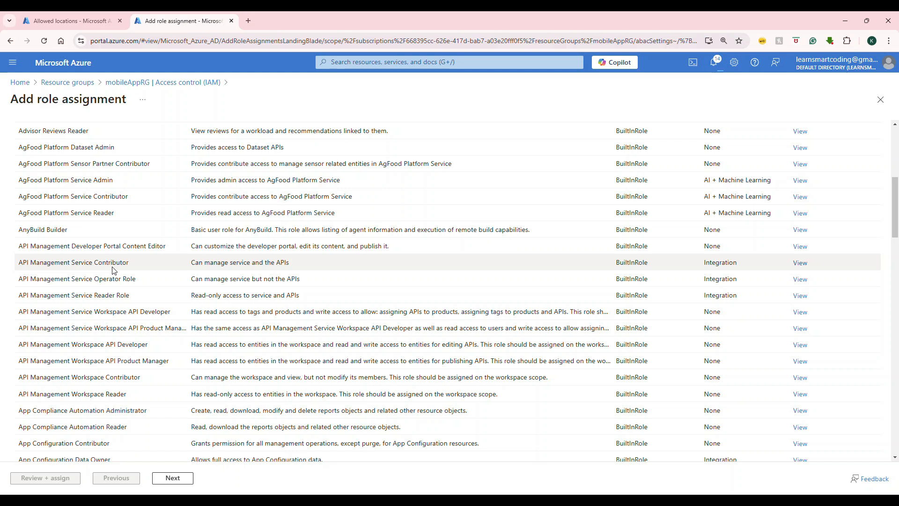
{"action": "scroll", "coordinate": [114, 270], "scroll_direction": "up", "scroll_amount": 6}
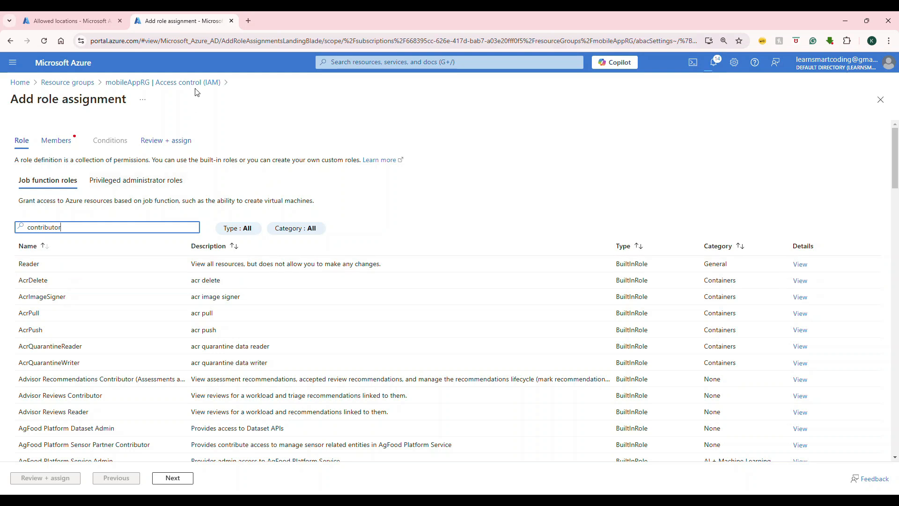
Choose Contributor from the privileged administrator roles again and proceed to the members.
{"action": "left_click", "coordinate": [159, 181]}
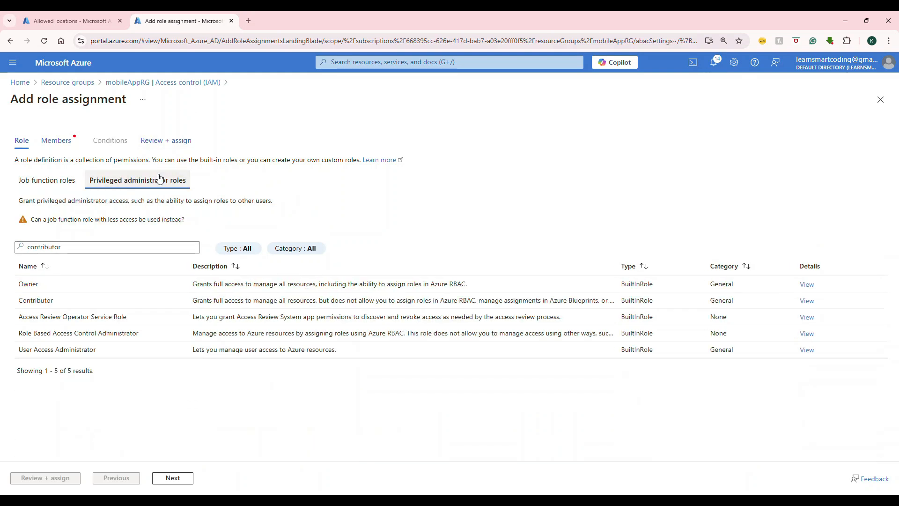
{"action": "left_click", "coordinate": [47, 298]}
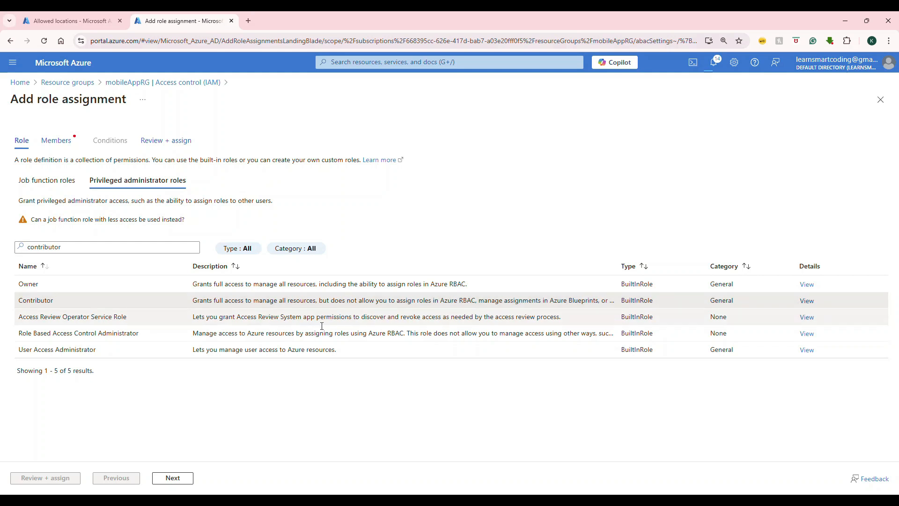
{"action": "left_click", "coordinate": [169, 476]}
Add the Contributor user as the member, then review and assign the Contributor role.
{"action": "left_click", "coordinate": [123, 224]}
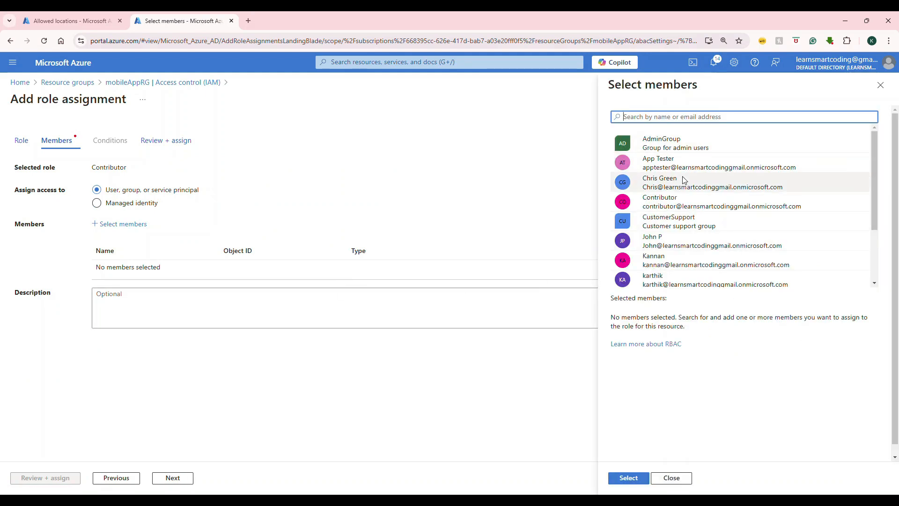
{"action": "left_click", "coordinate": [683, 204]}
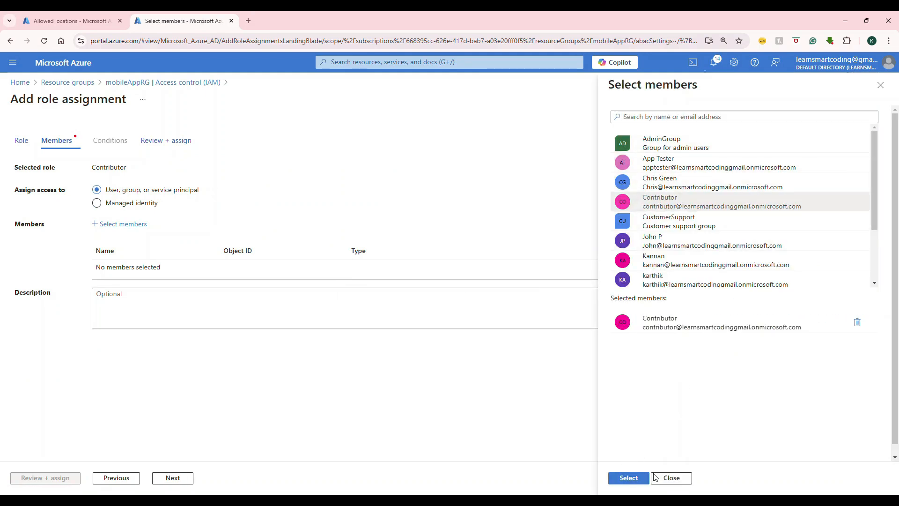
{"action": "left_click", "coordinate": [629, 478]}
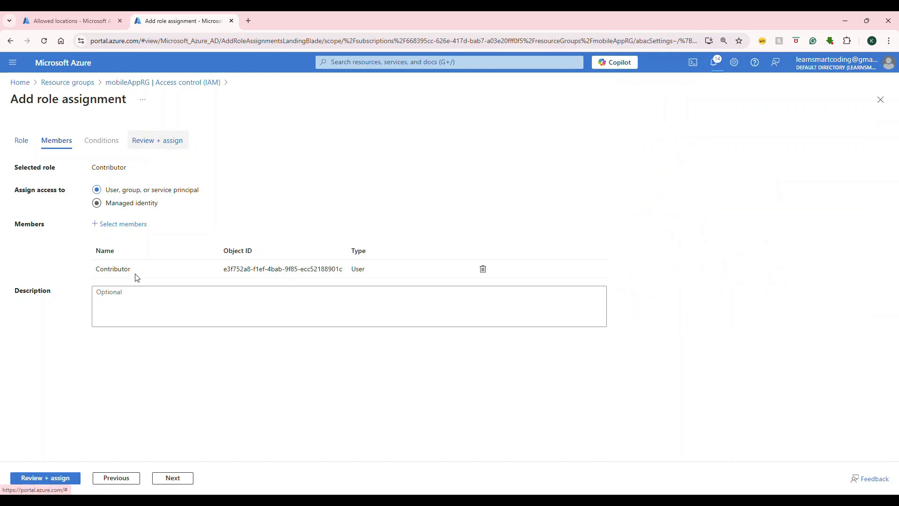
{"action": "left_click", "coordinate": [187, 478]}
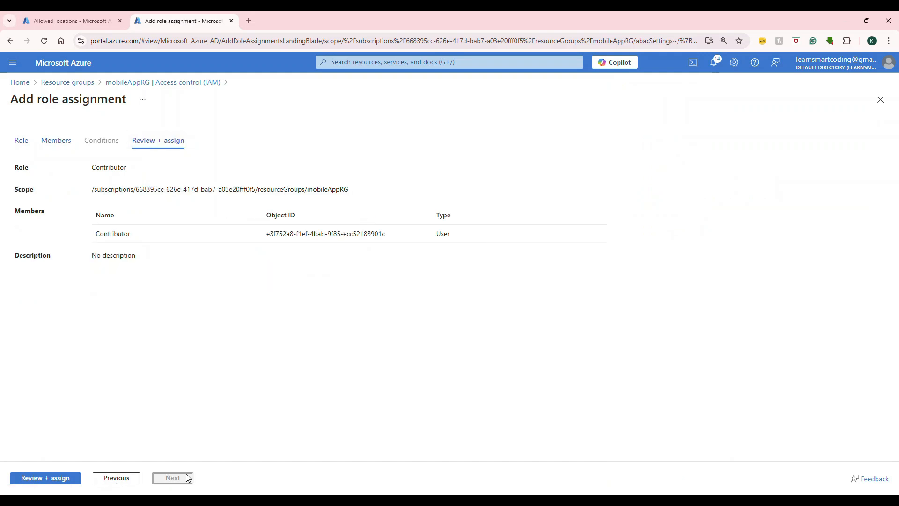
{"action": "left_click", "coordinate": [67, 478]}
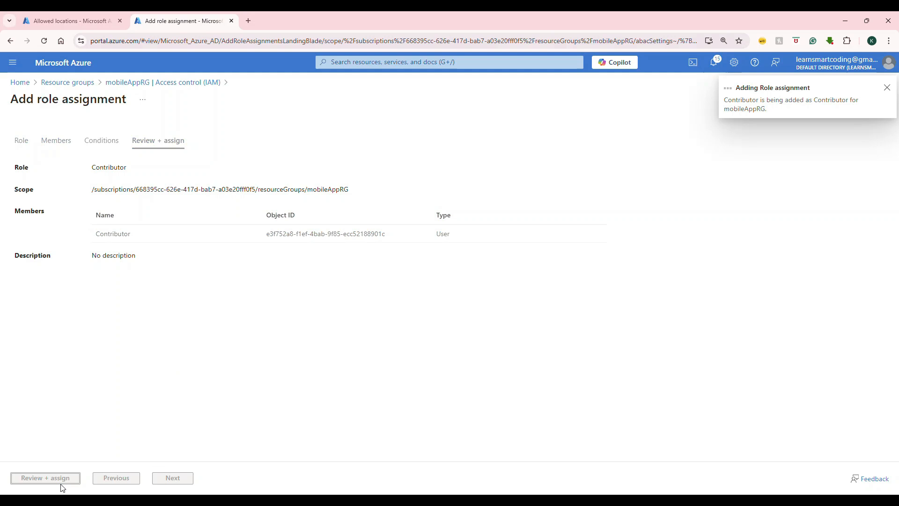
Sign out of the current Azure administrator account.
{"action": "left_click", "coordinate": [889, 63]}
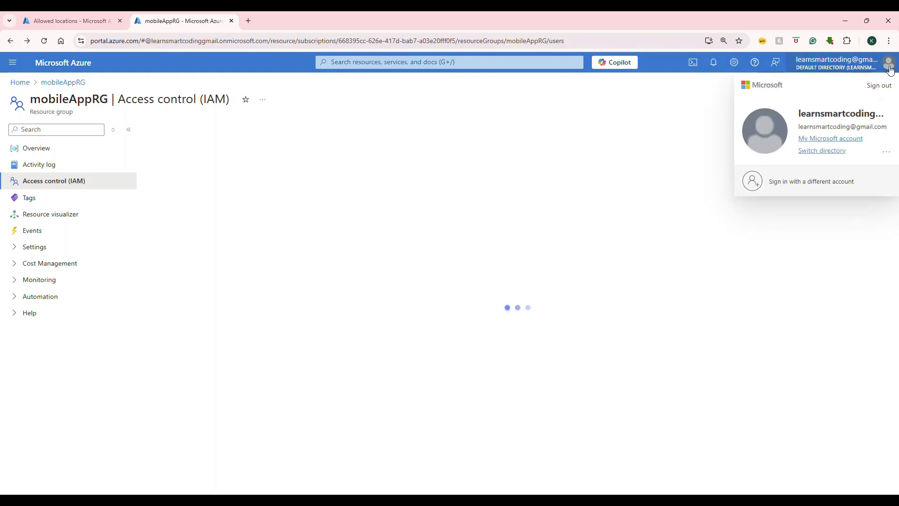
{"action": "left_click", "coordinate": [887, 159]}
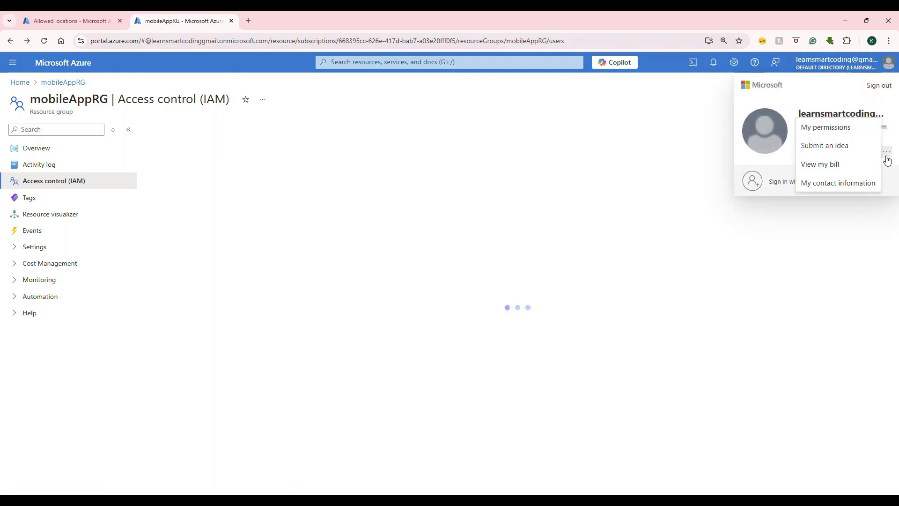
{"action": "left_click", "coordinate": [877, 90]}
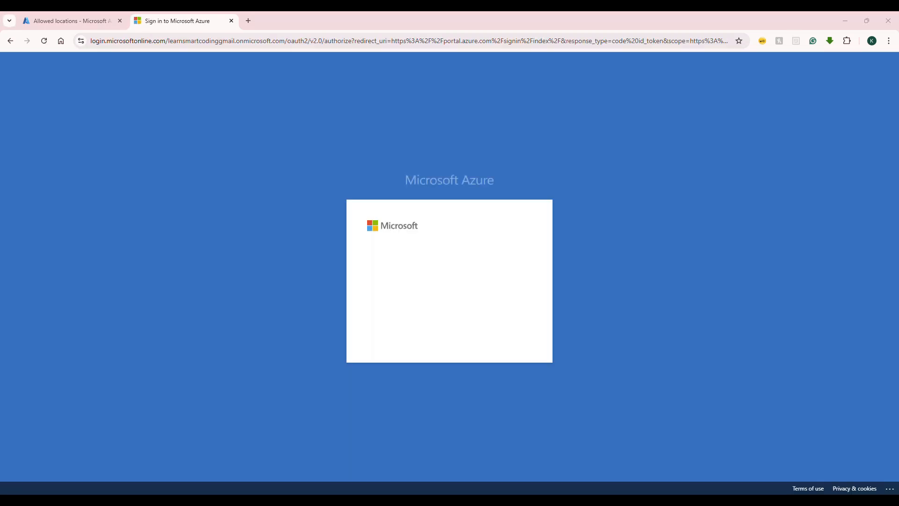
Sign in with the Reader user's account e-mail and password, postponing the additional security setup and skipping the welcome tour.
{"action": "left_click", "coordinate": [450, 321]}
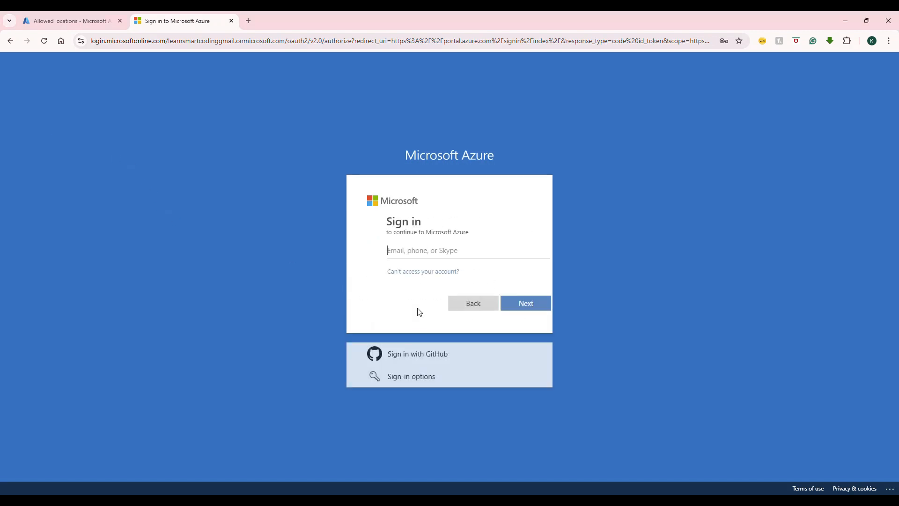
{"action": "key", "text": "ctrl+v"}
{"action": "left_click", "coordinate": [490, 303]}
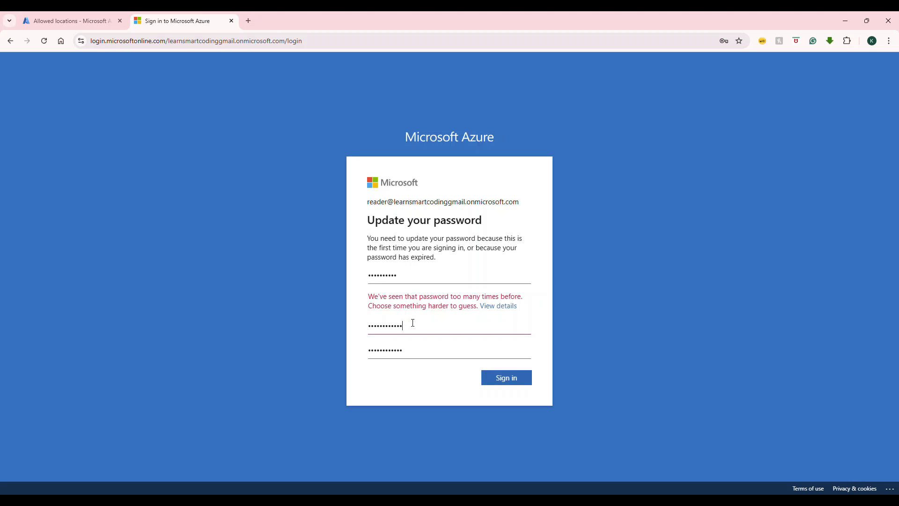
{"action": "key", "text": "Return"}
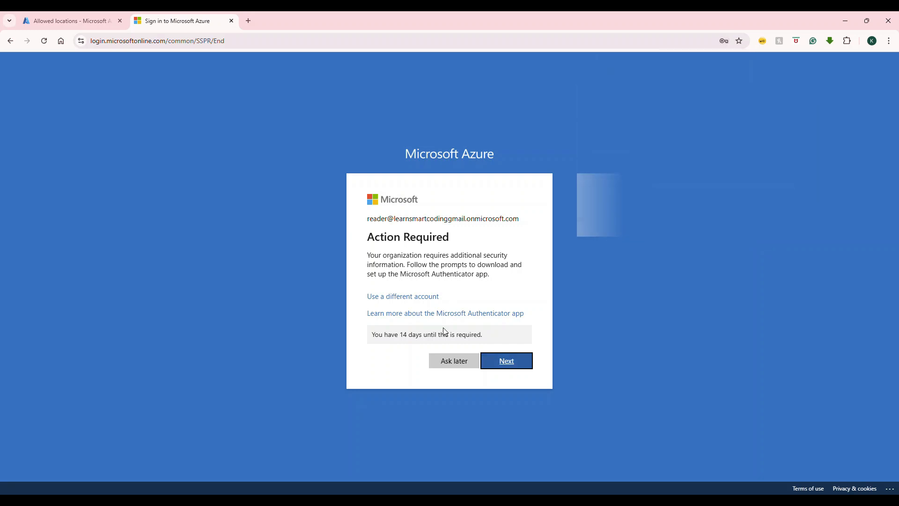
{"action": "left_click", "coordinate": [447, 367]}
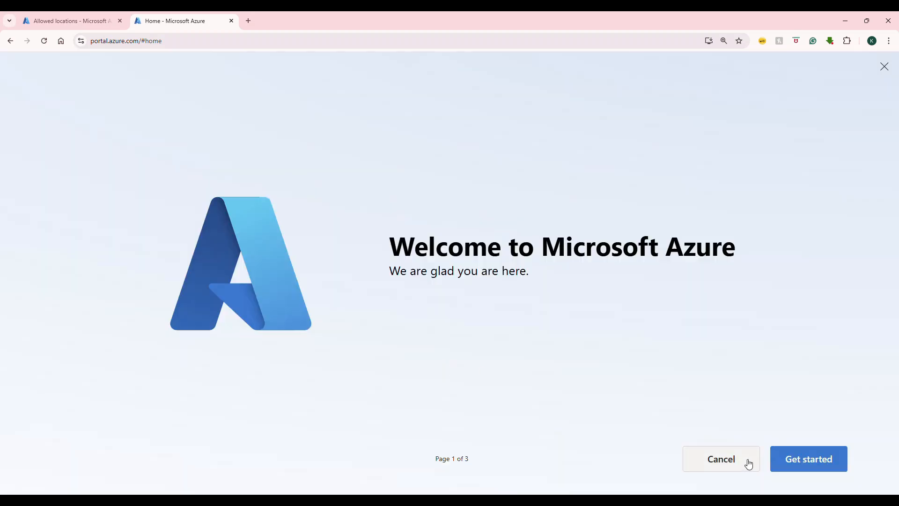
{"action": "left_click", "coordinate": [744, 465]}
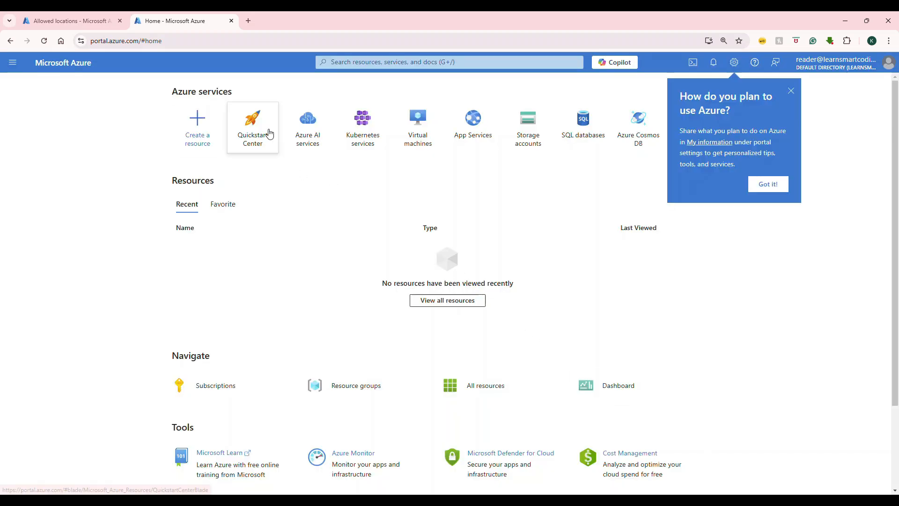
Find the sample-demo Application Insights resource among all resources and try to rename it to sdfsd.
{"action": "left_click", "coordinate": [469, 394]}
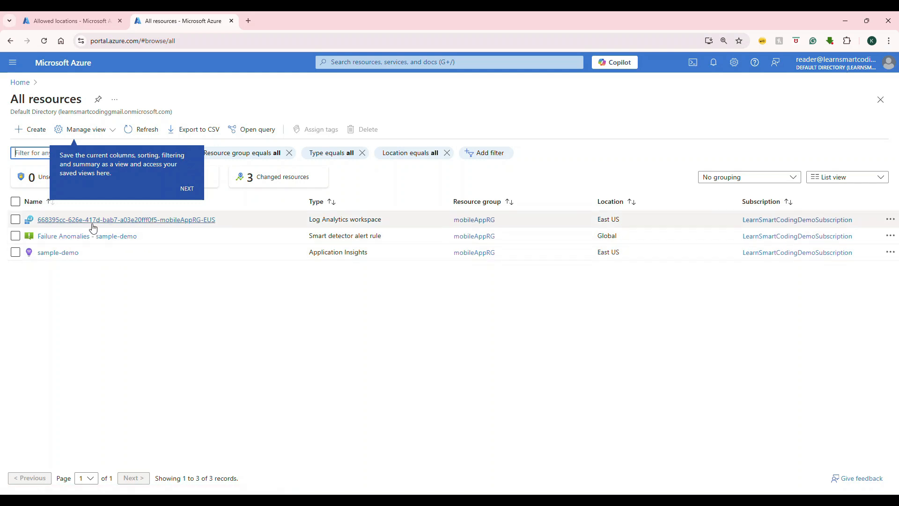
{"action": "left_click", "coordinate": [61, 256]}
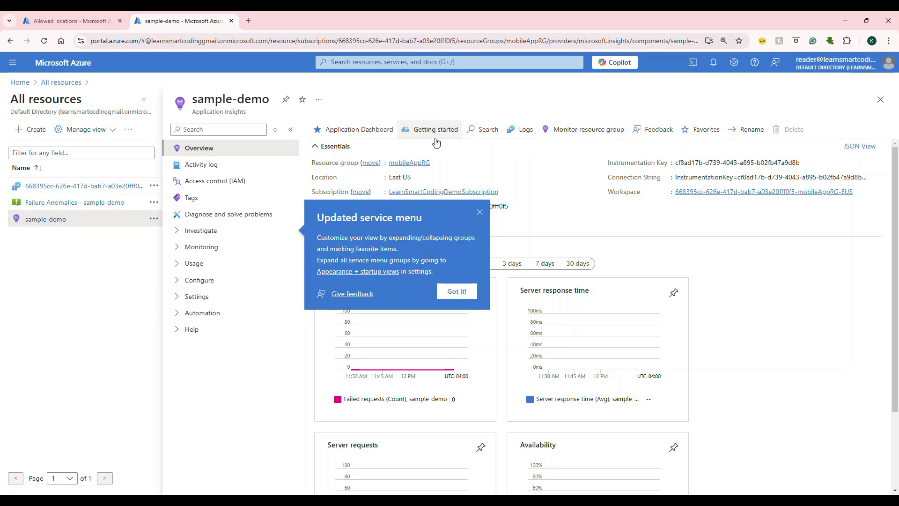
{"action": "left_click", "coordinate": [749, 129]}
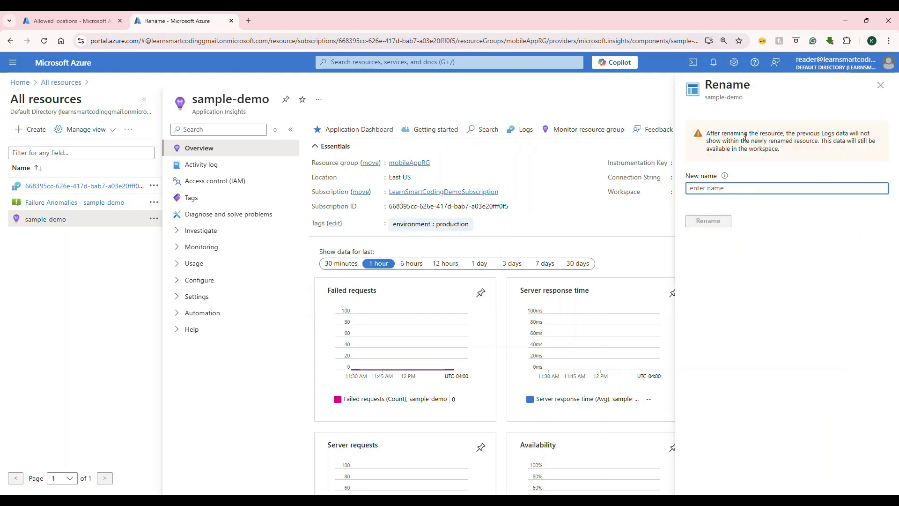
{"action": "left_click", "coordinate": [723, 188]}
{"action": "type", "text": "sdfsd"}
{"action": "key", "text": "Return"}
{"action": "left_click_drag", "start_coordinate": [738, 123], "coordinate": [780, 165]}
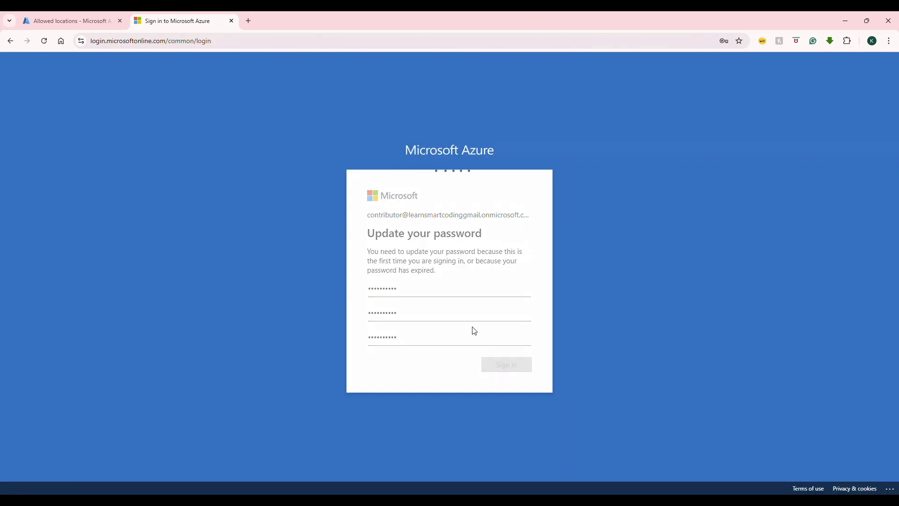
Submit the Contributor user's updated account password, decline saving it, and skip the additional security setup and welcome tour.
{"action": "key", "text": "Return"}
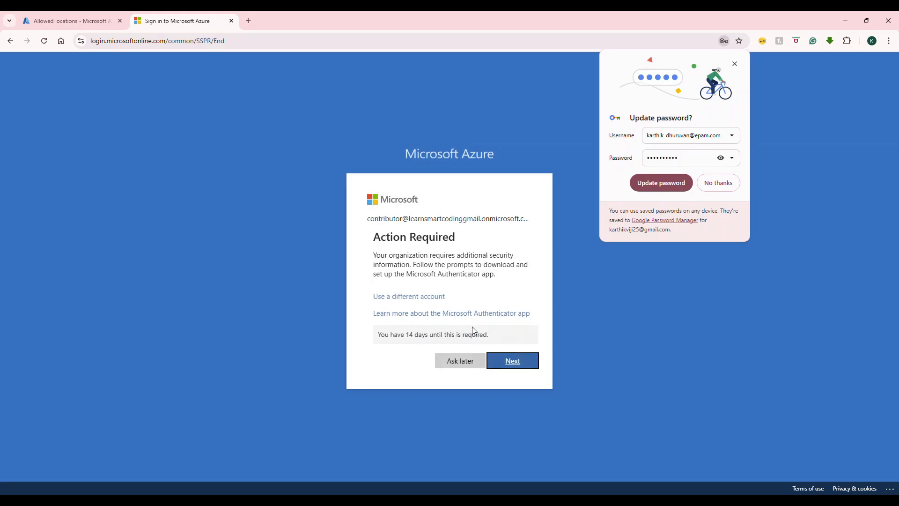
{"action": "left_click", "coordinate": [735, 187]}
{"action": "left_click", "coordinate": [457, 361]}
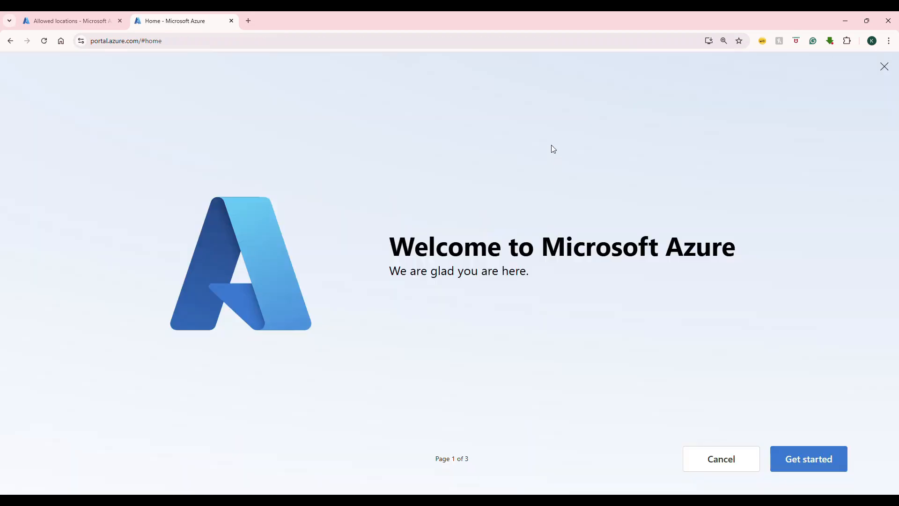
{"action": "left_click", "coordinate": [735, 464]}
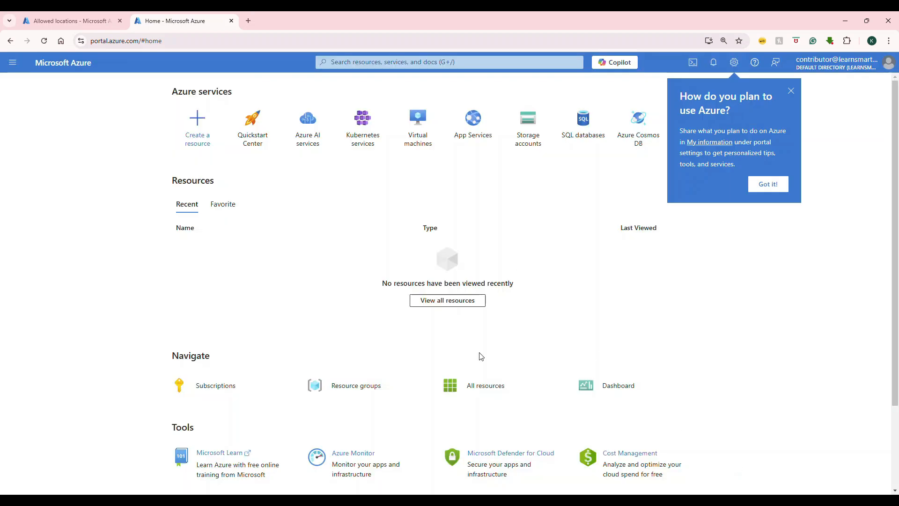
Rename the sample-demo Application Insights resource to renamed, and open the access control page of sample-demo.
{"action": "left_click", "coordinate": [484, 387]}
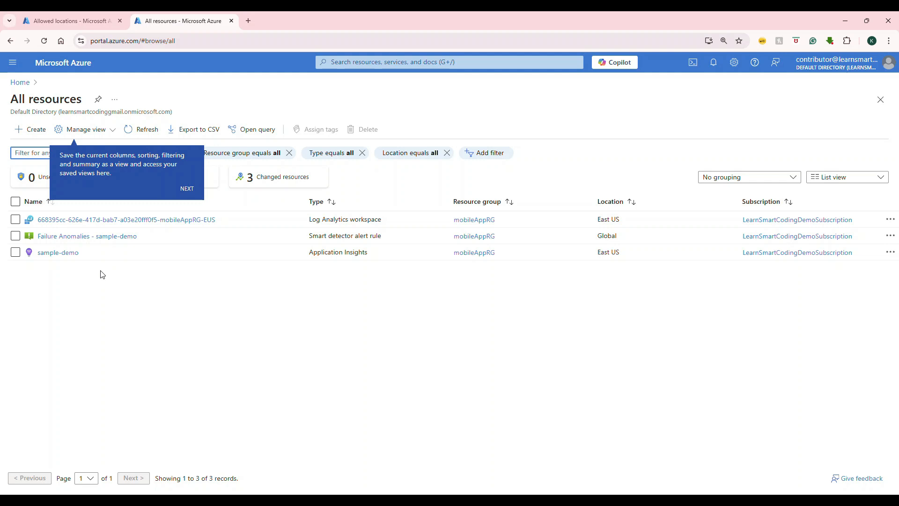
{"action": "left_click", "coordinate": [66, 253]}
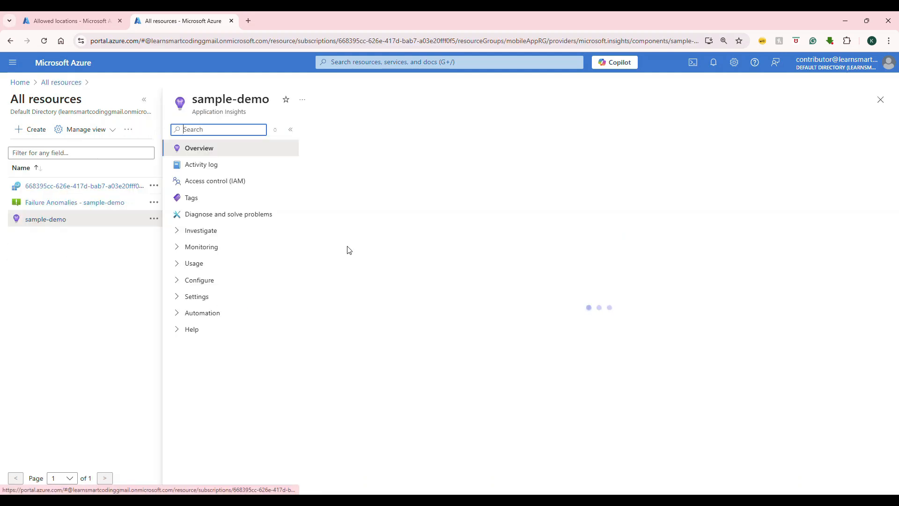
{"action": "left_click", "coordinate": [748, 130]}
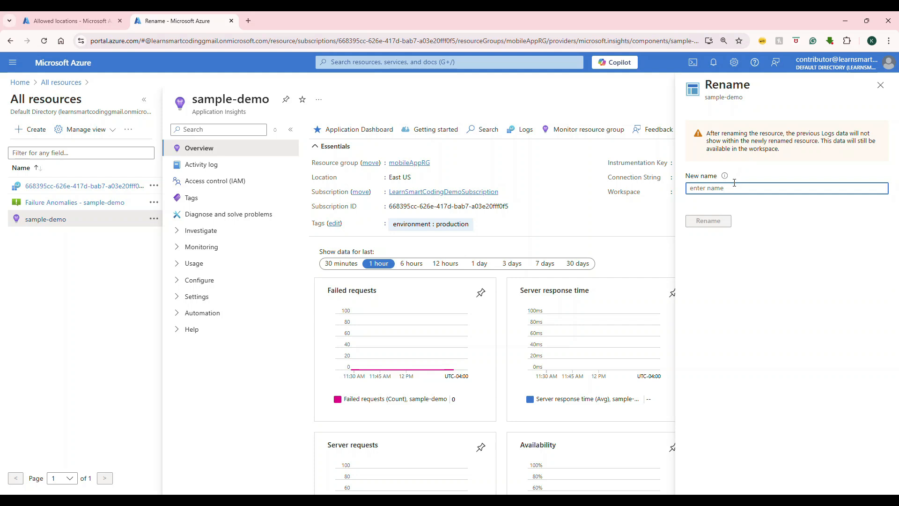
{"action": "type", "text": "renamed"}
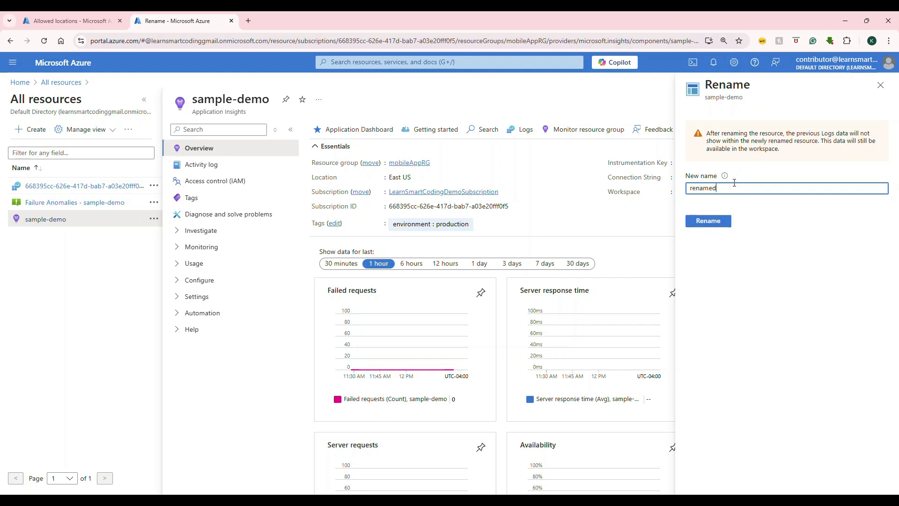
{"action": "left_click", "coordinate": [724, 216]}
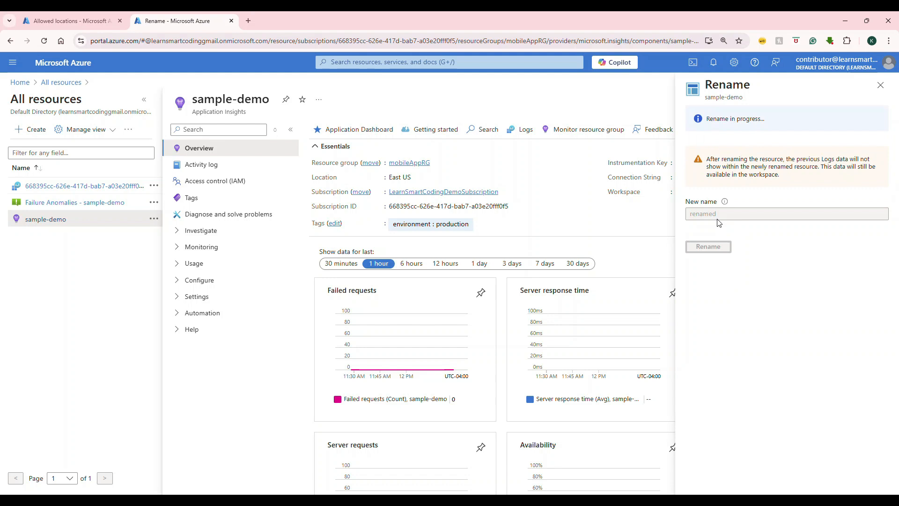
{"action": "left_click", "coordinate": [220, 187]}
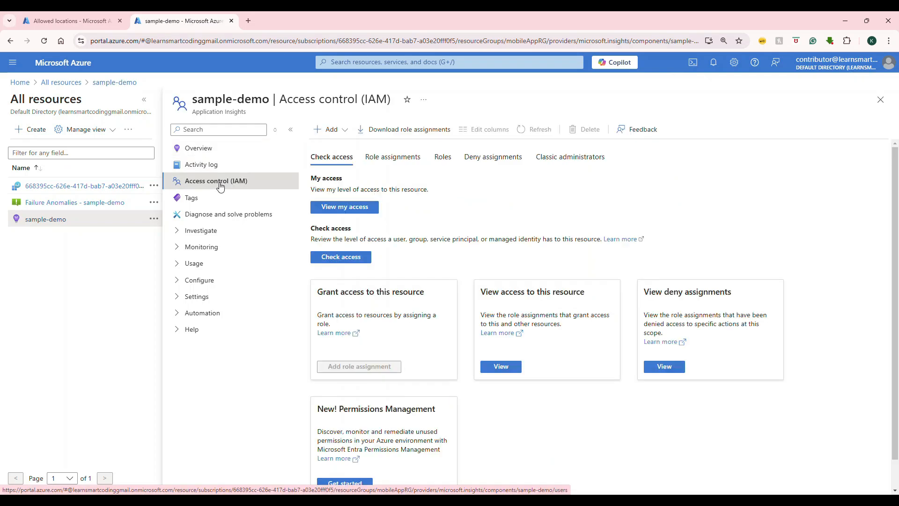